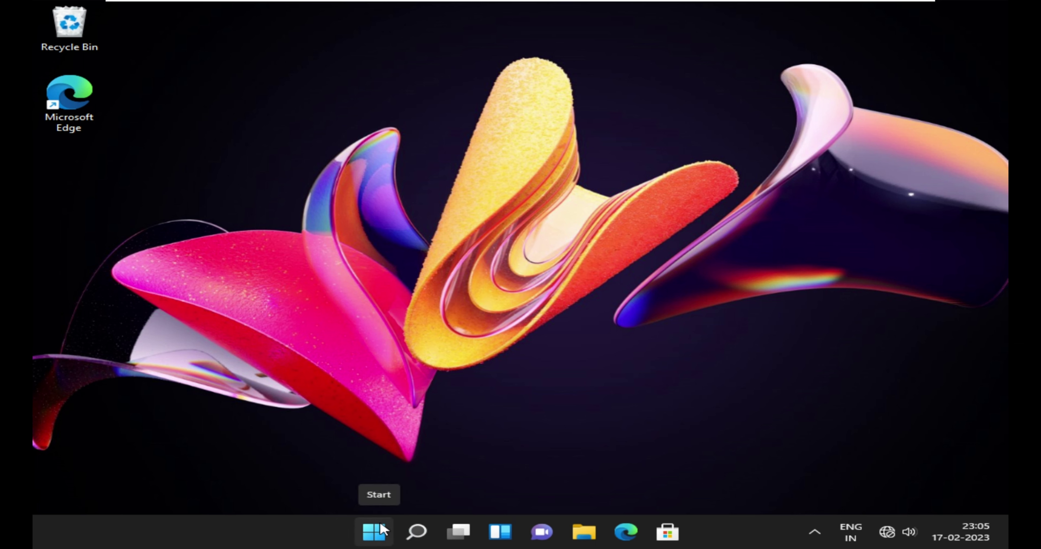
Check the full context options of New Volume (E:) in File Explorer for BitLocker, and close the window.
{"action": "left_click", "coordinate": [380, 533]}
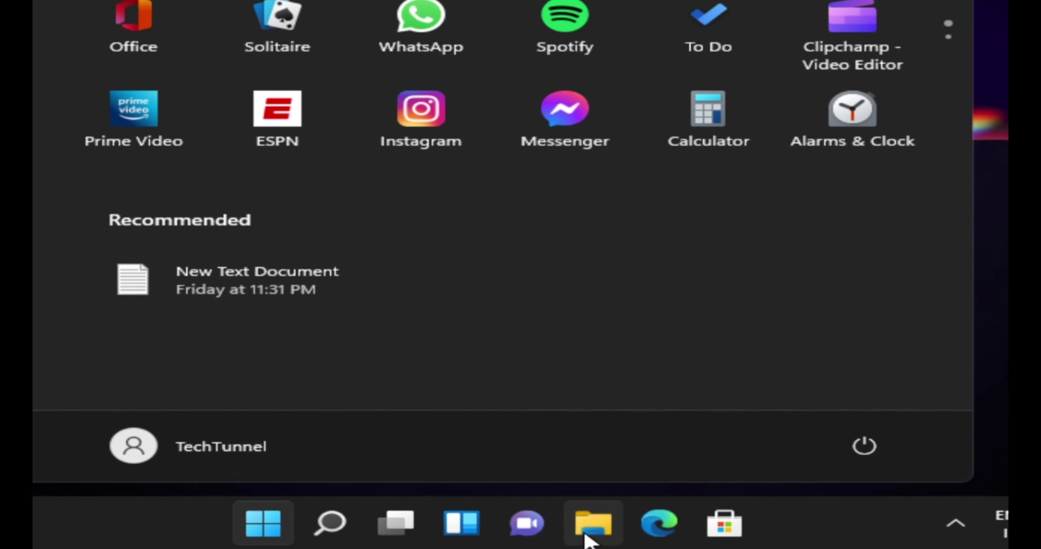
{"action": "left_click", "coordinate": [584, 532]}
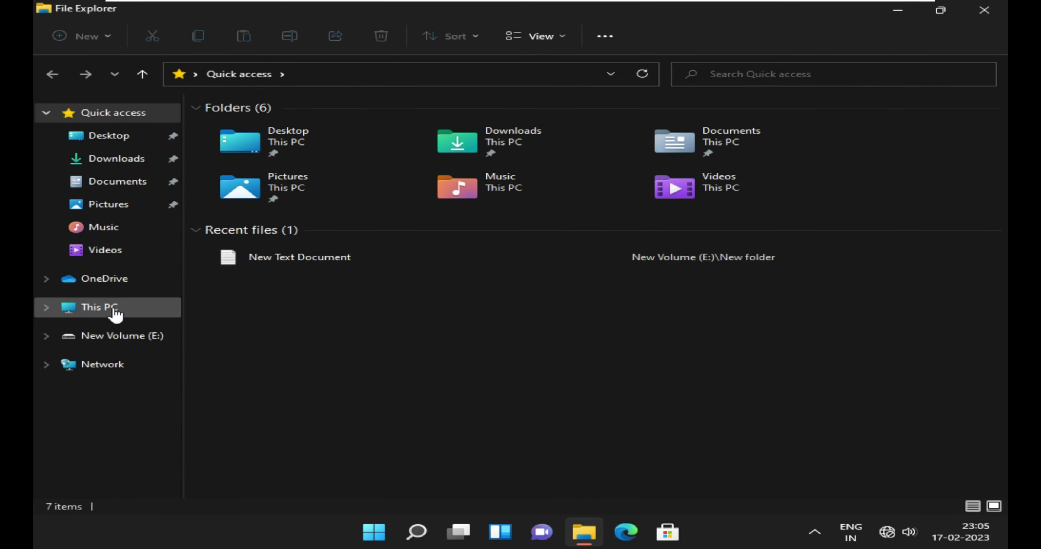
{"action": "left_click", "coordinate": [153, 310]}
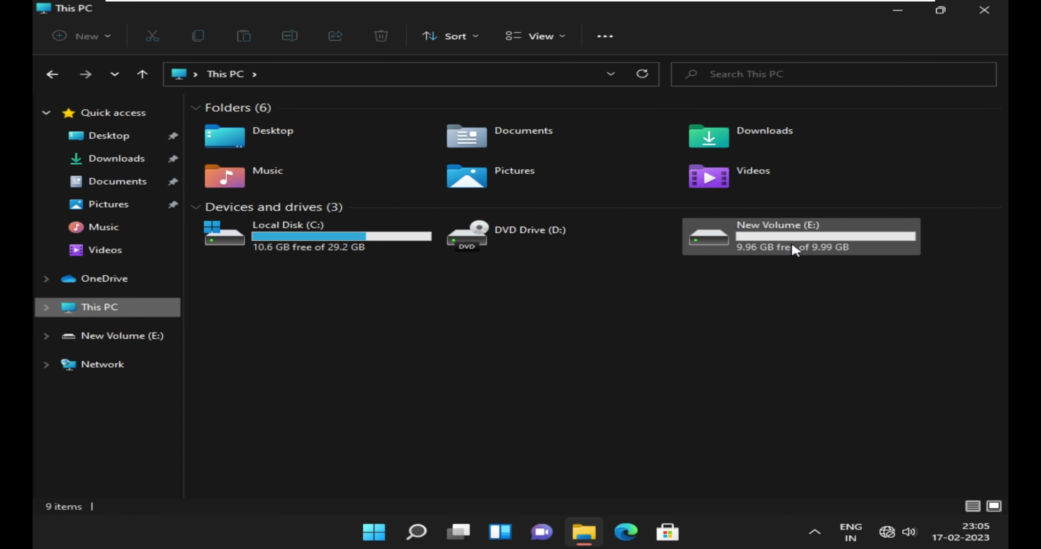
{"action": "left_click", "coordinate": [795, 234]}
{"action": "right_click", "coordinate": [797, 232]}
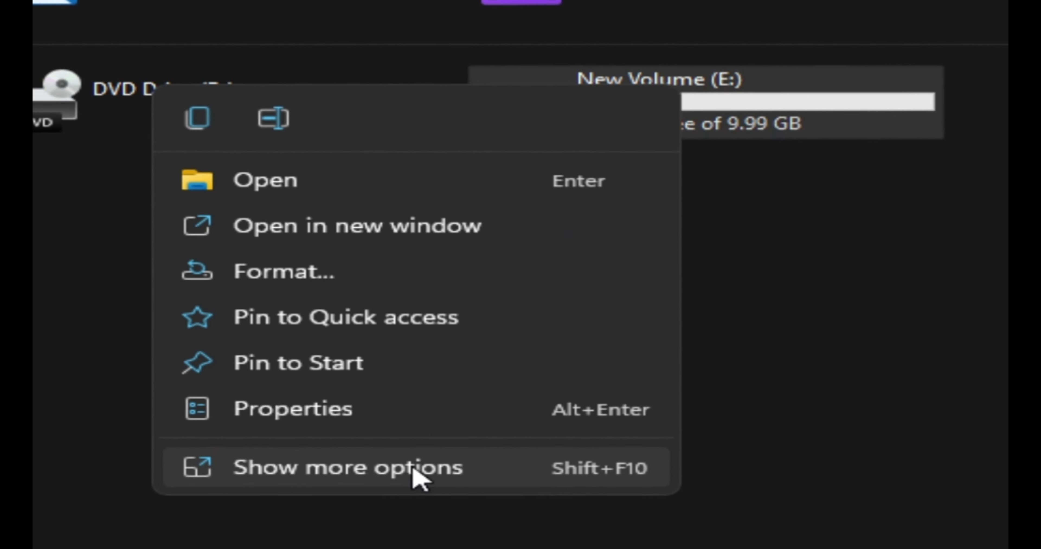
{"action": "left_click", "coordinate": [416, 478]}
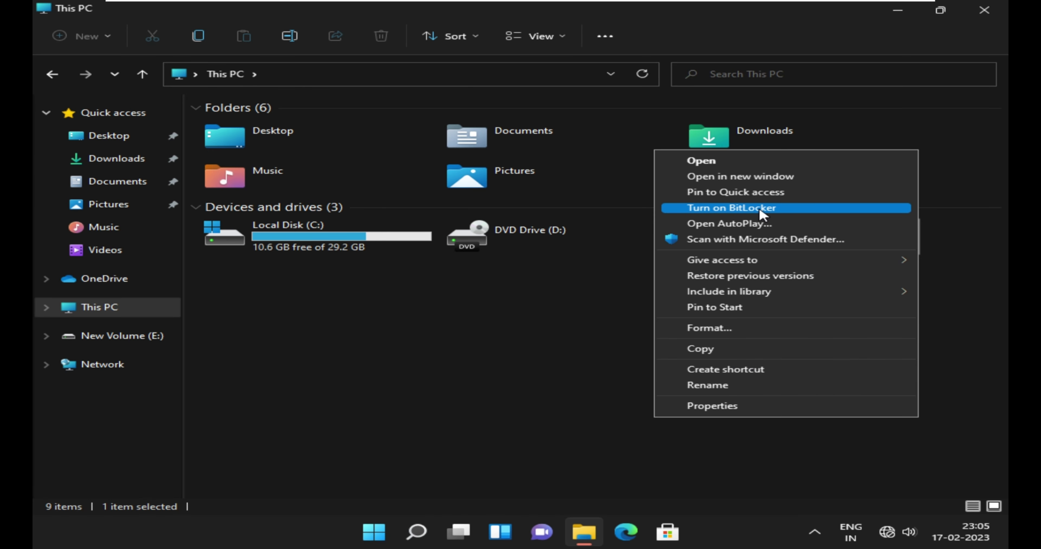
{"action": "left_click", "coordinate": [551, 373]}
{"action": "left_click", "coordinate": [990, 12]}
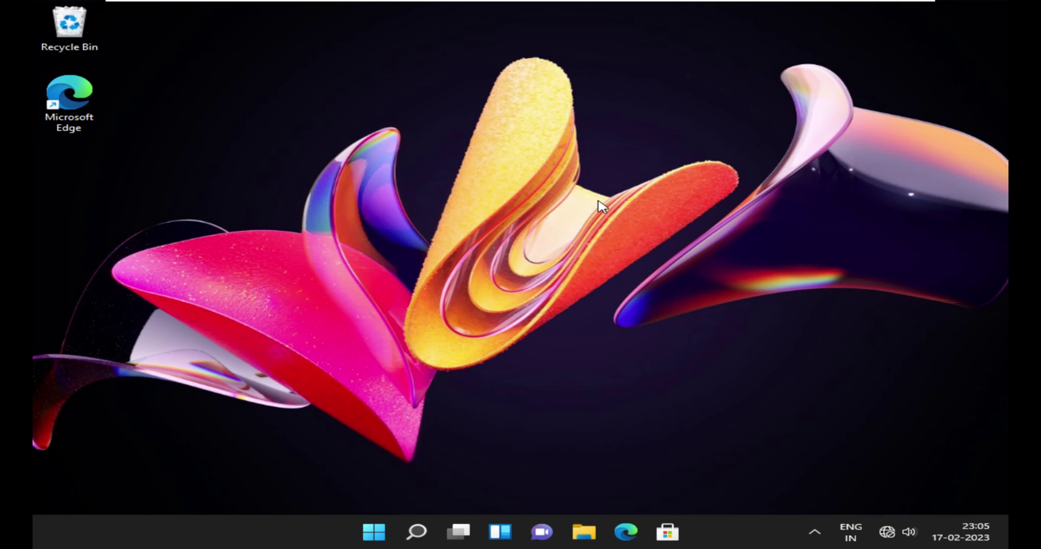
View the BitLocker Drive Encryption page through Control Panel's System and Security category, and close it.
{"action": "key", "text": "super"}
{"action": "type", "text": "contr"}
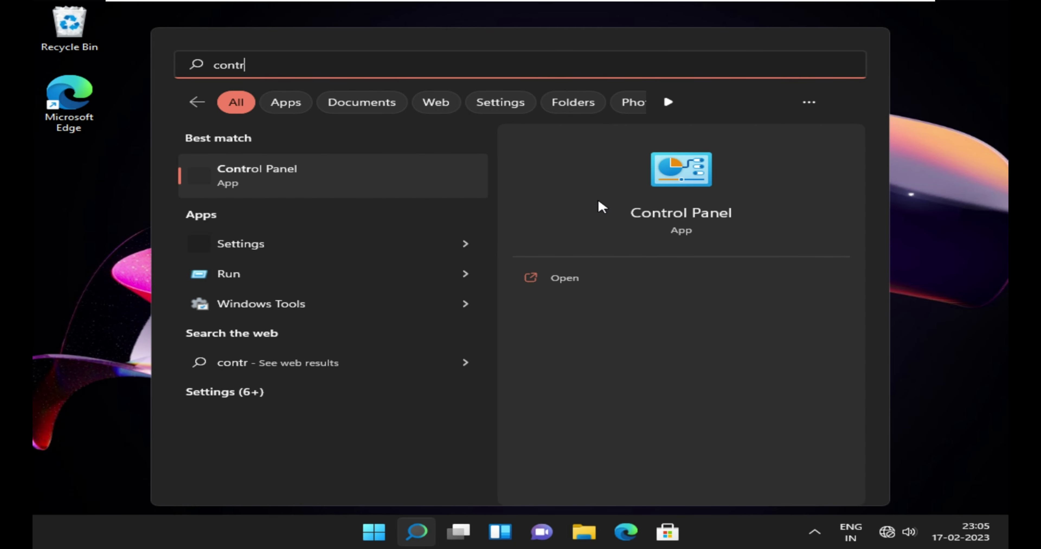
{"action": "left_click", "coordinate": [406, 184]}
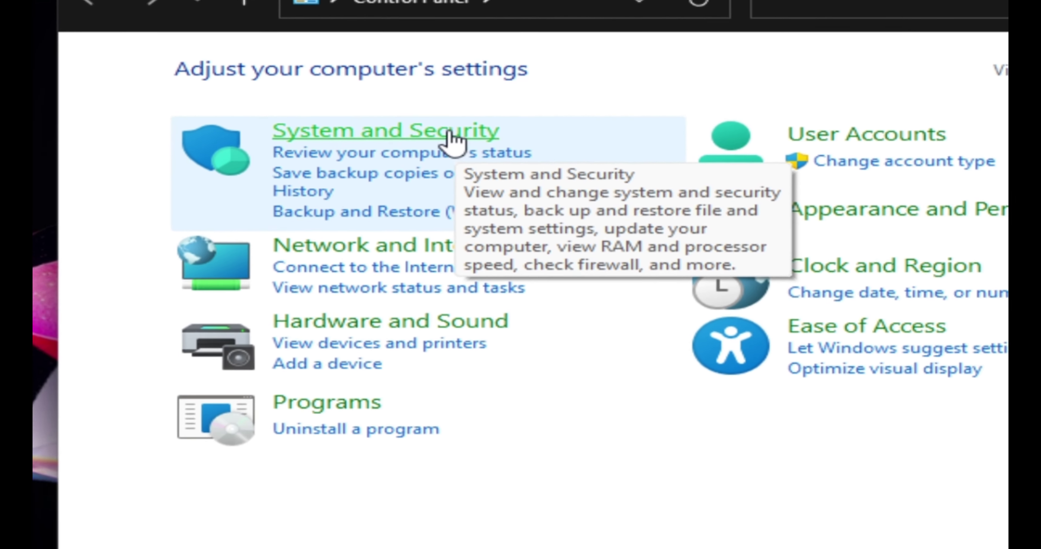
{"action": "left_click", "coordinate": [452, 137]}
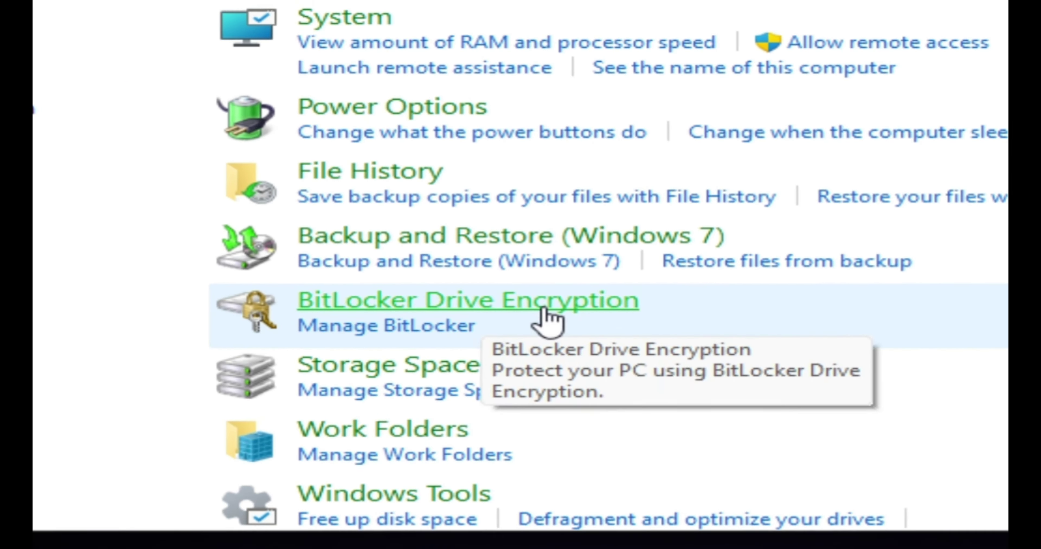
{"action": "left_click", "coordinate": [534, 349]}
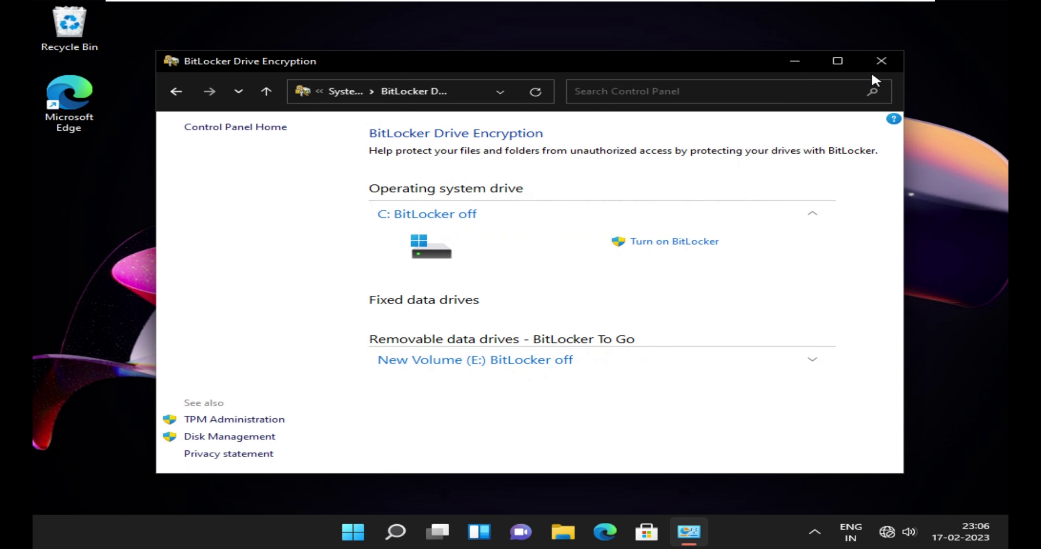
{"action": "left_click", "coordinate": [881, 61]}
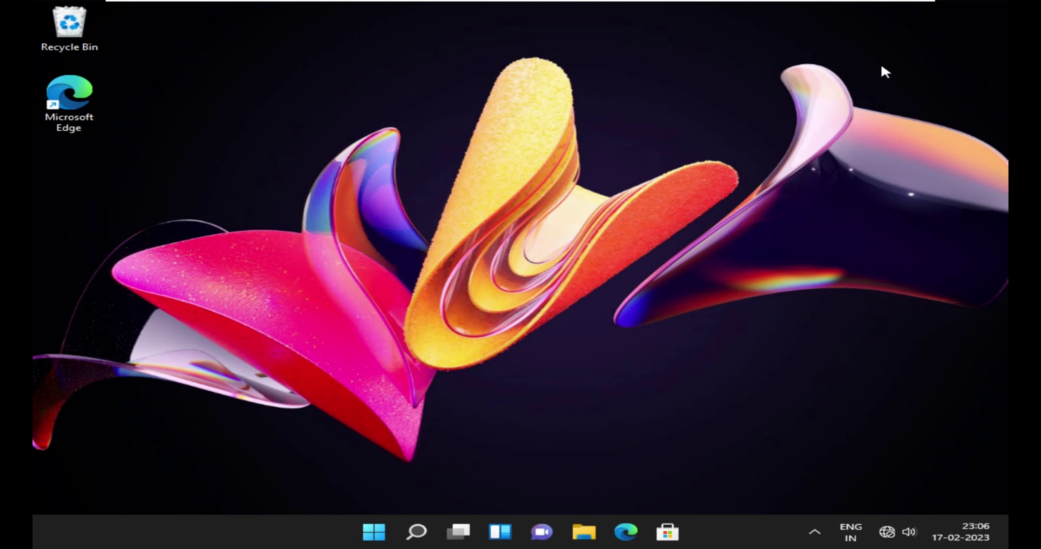
Search Windows for "bit", view the Manage BitLocker page, and close it.
{"action": "key", "text": "super"}
{"action": "type", "text": "b"}
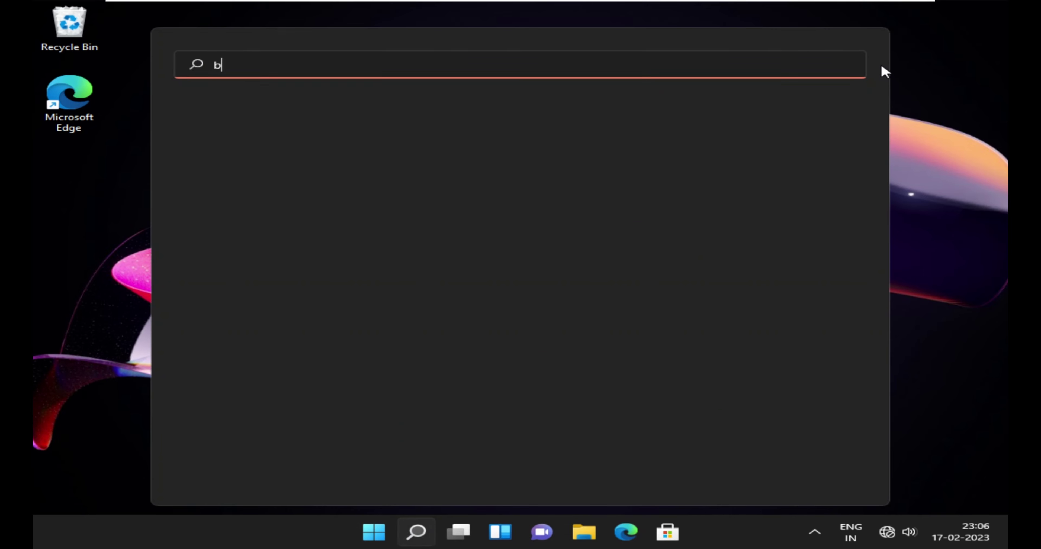
{"action": "type", "text": "it"}
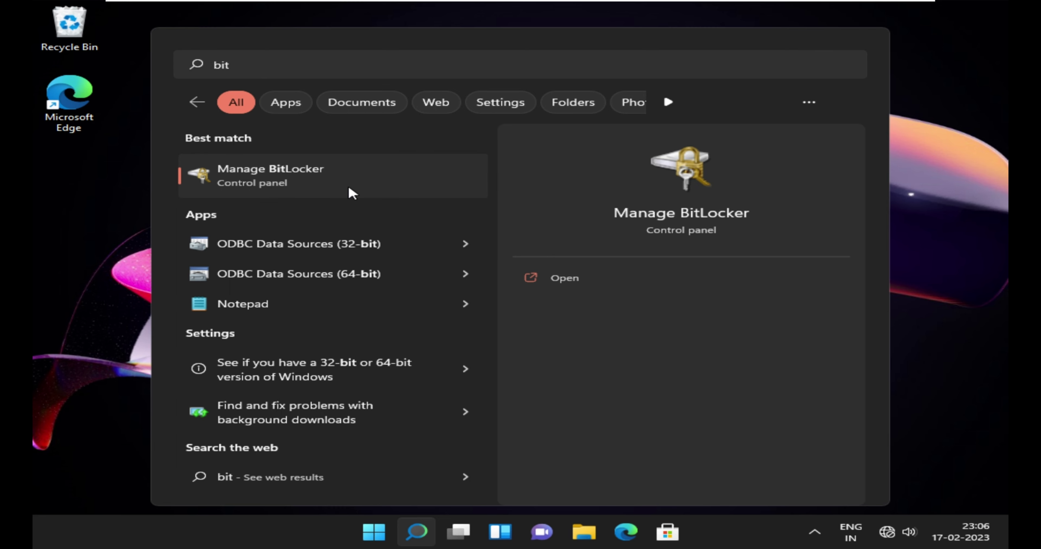
{"action": "left_click", "coordinate": [351, 192]}
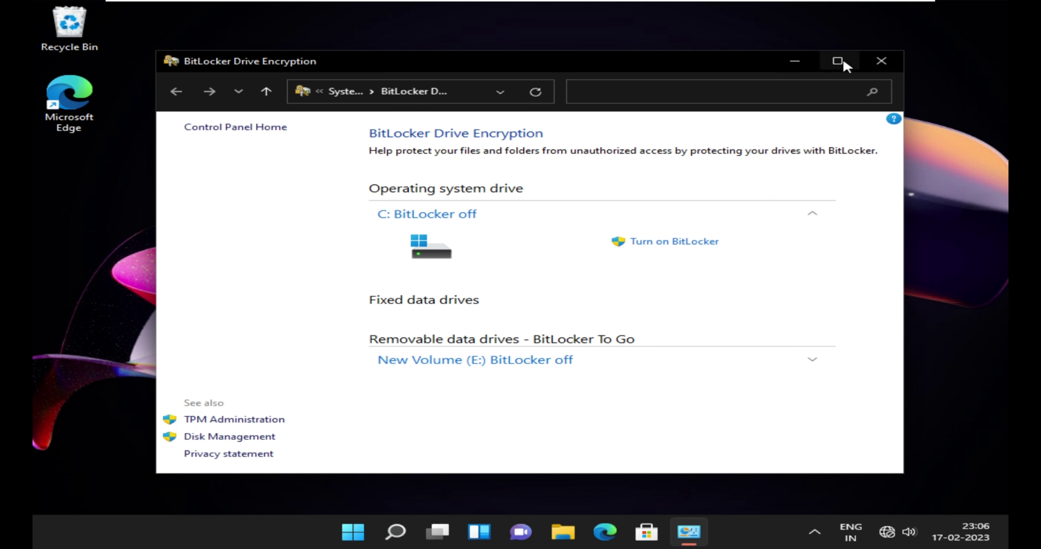
{"action": "left_click", "coordinate": [881, 61]}
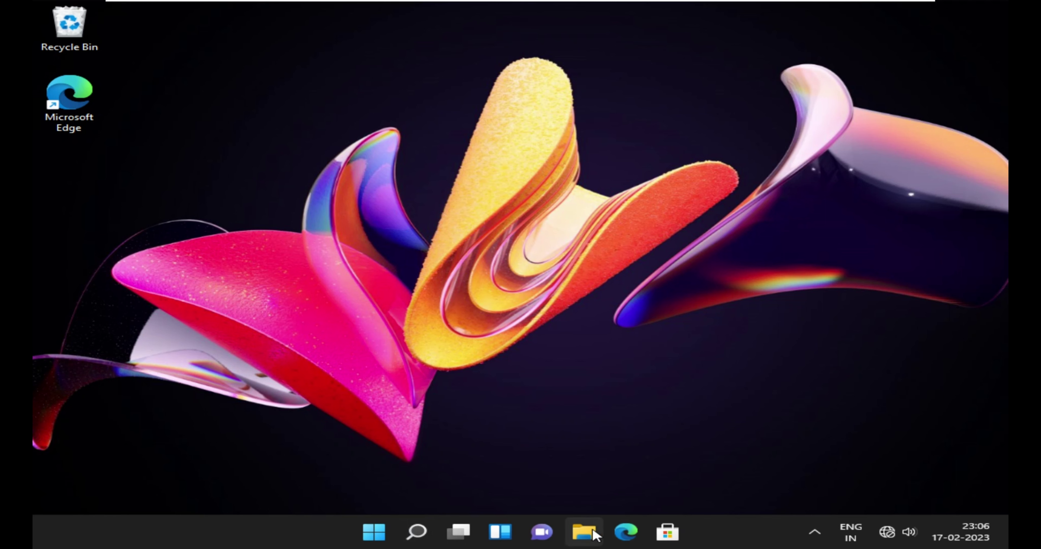
View the contents of New Volume (E:) in File Explorer, close the window and refresh the desktop.
{"action": "left_click", "coordinate": [584, 532]}
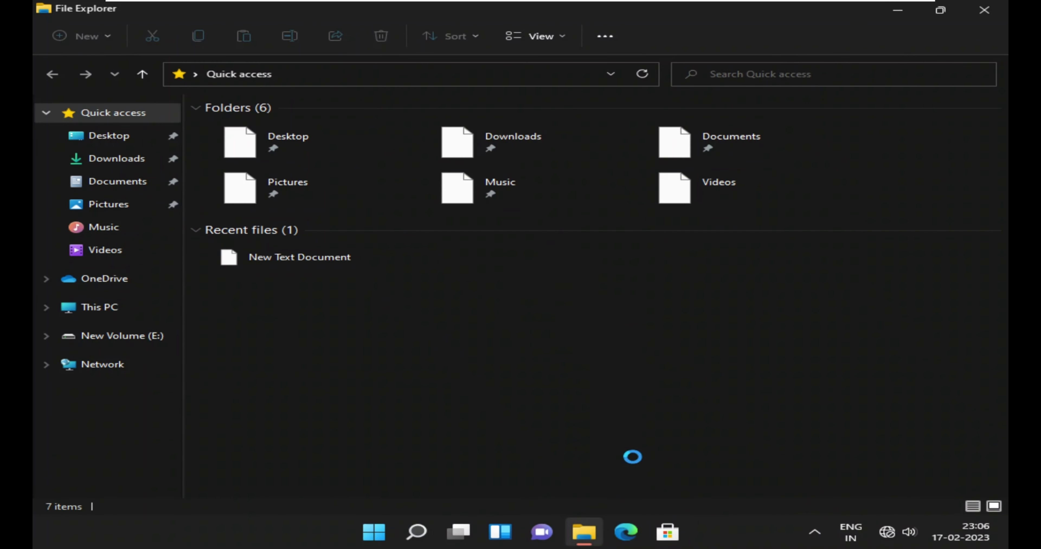
{"action": "left_click", "coordinate": [106, 316]}
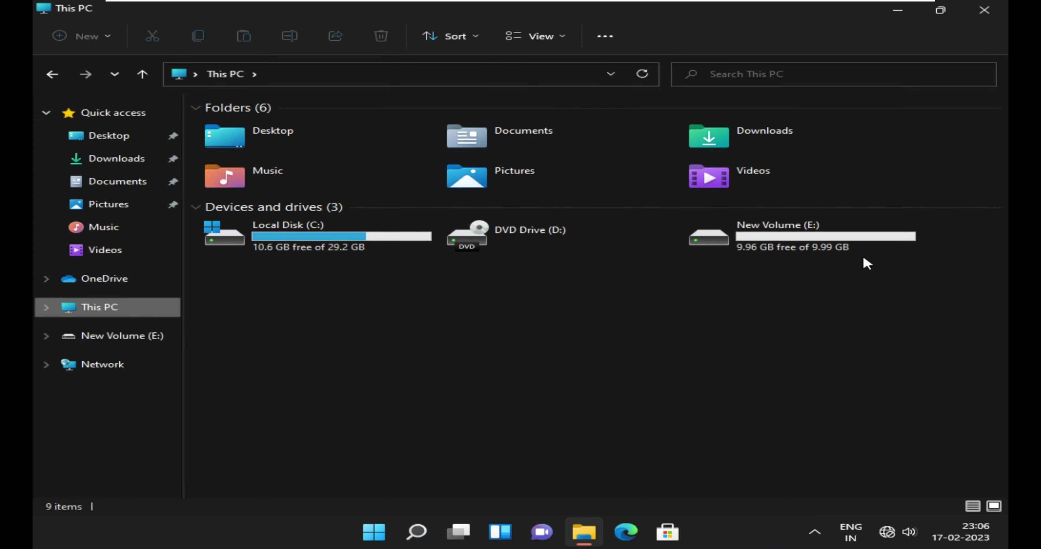
{"action": "double_click", "coordinate": [849, 234]}
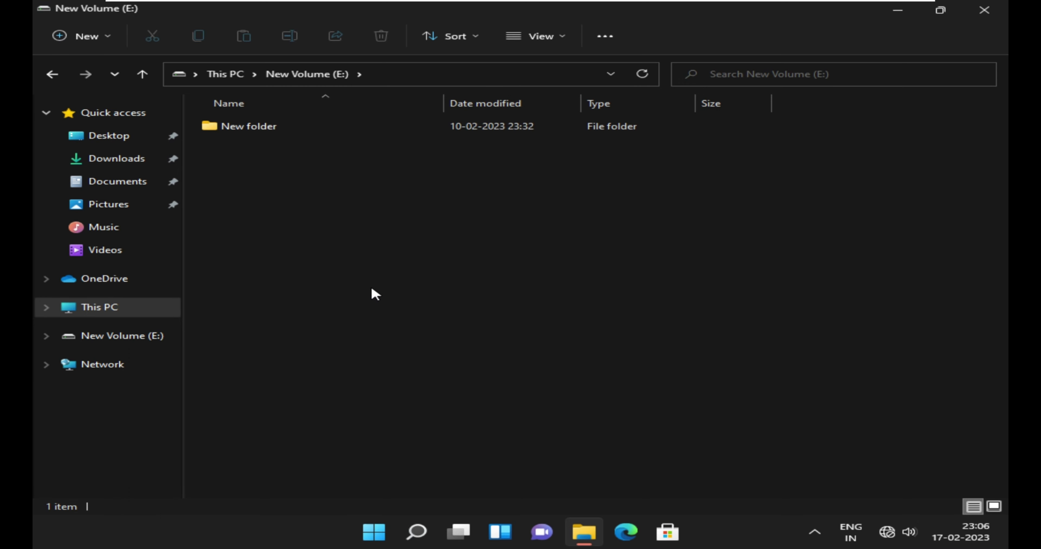
{"action": "left_click", "coordinate": [985, 10]}
{"action": "right_click", "coordinate": [475, 191]}
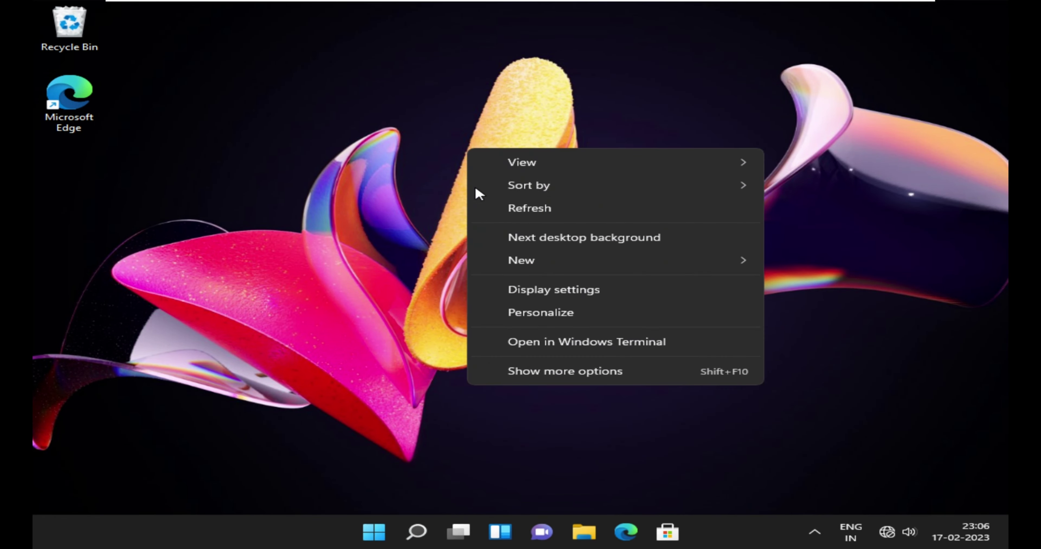
{"action": "left_click", "coordinate": [527, 212]}
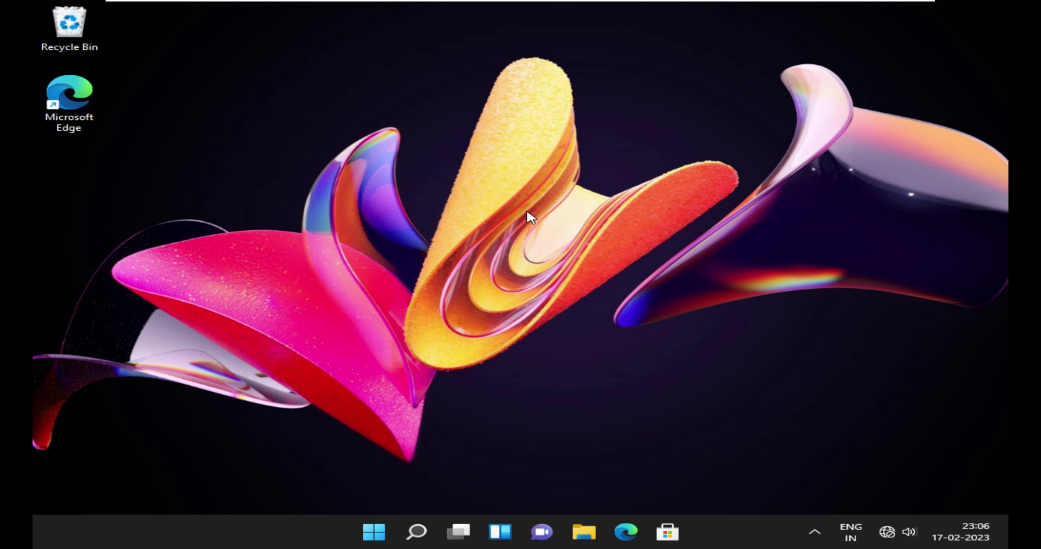
Open BitLocker Drive Encryption from Control Panel's System and Security category in a maximized window.
{"action": "key", "text": "super"}
{"action": "type", "text": "co"}
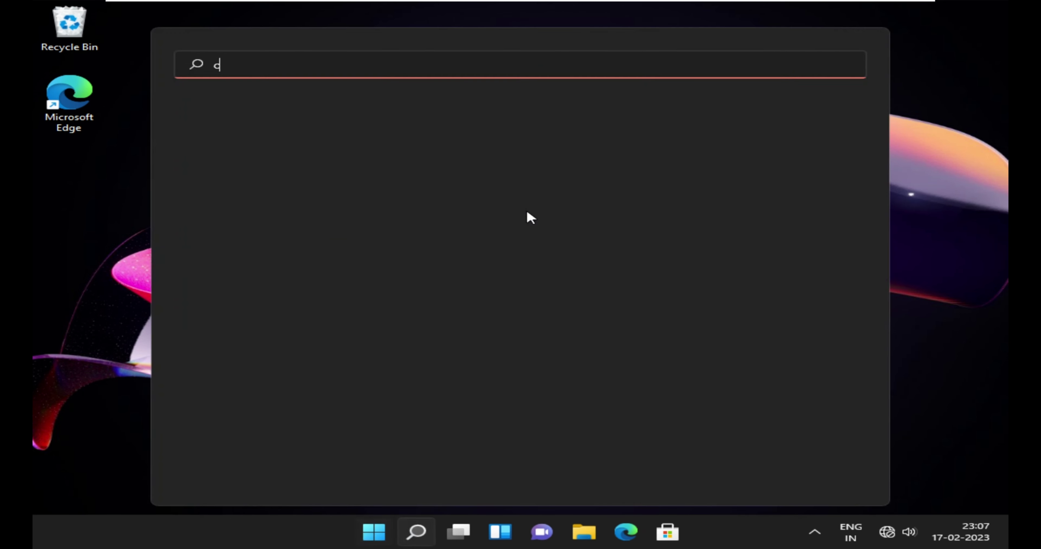
{"action": "type", "text": "ntro"}
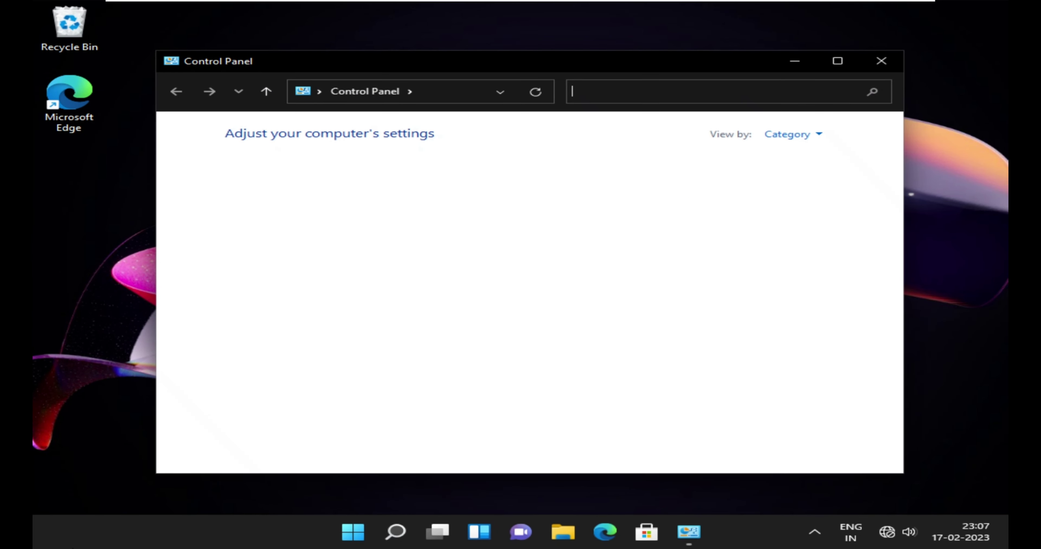
{"action": "left_click", "coordinate": [352, 170]}
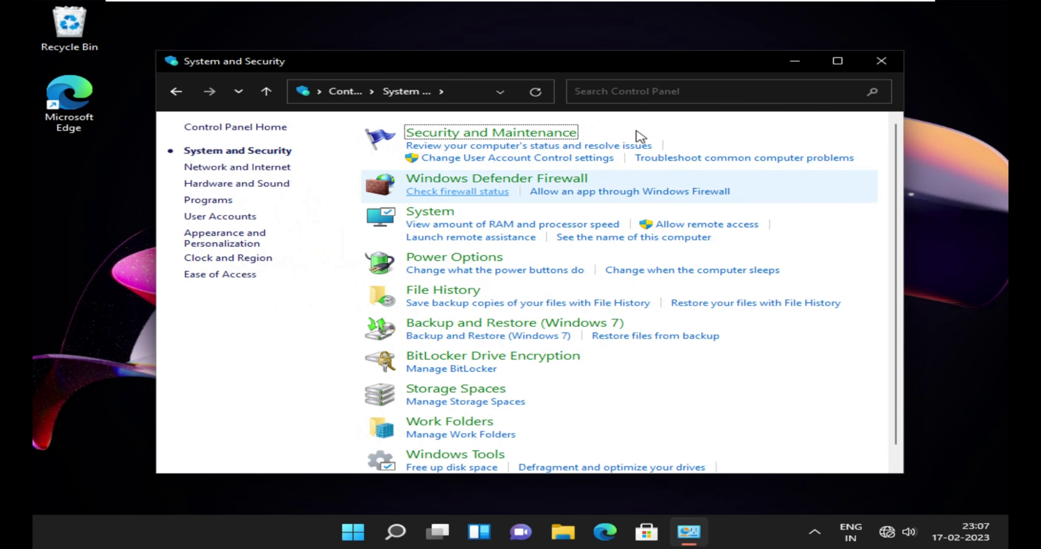
{"action": "left_click", "coordinate": [851, 67]}
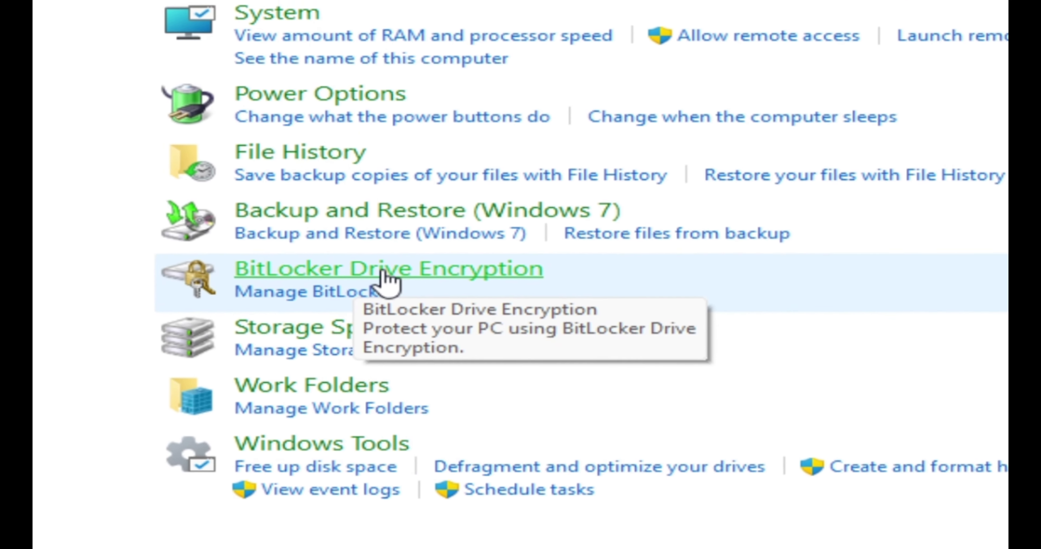
{"action": "left_click", "coordinate": [364, 292]}
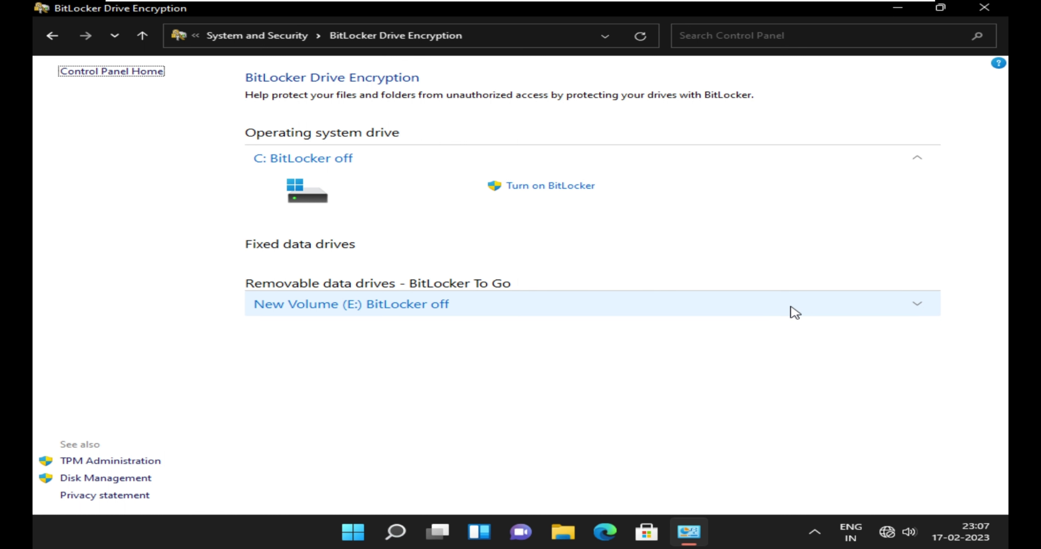
Start turning on BitLocker for New Volume (E:) and choose to unlock the drive with a password.
{"action": "left_click", "coordinate": [917, 309]}
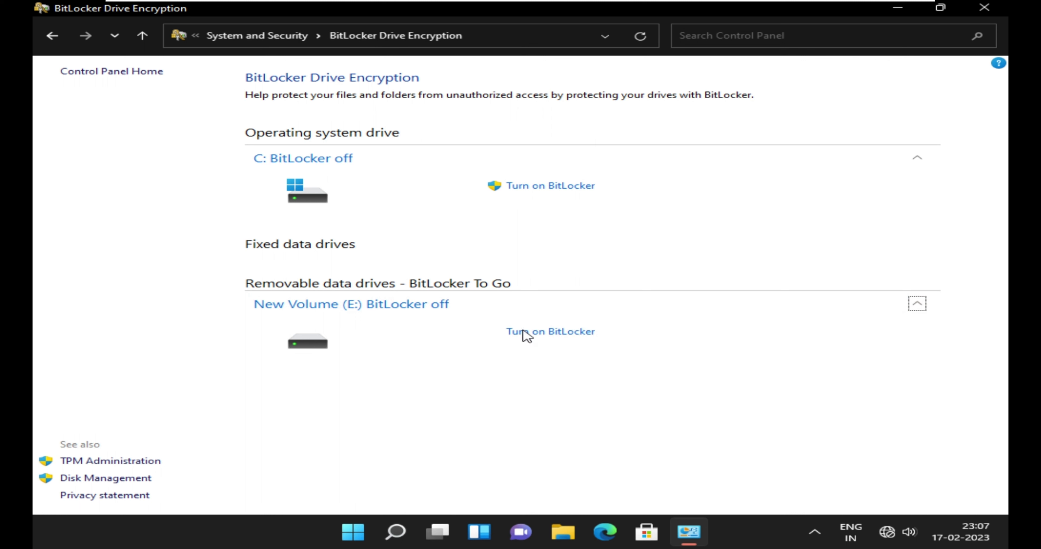
{"action": "left_click", "coordinate": [565, 333]}
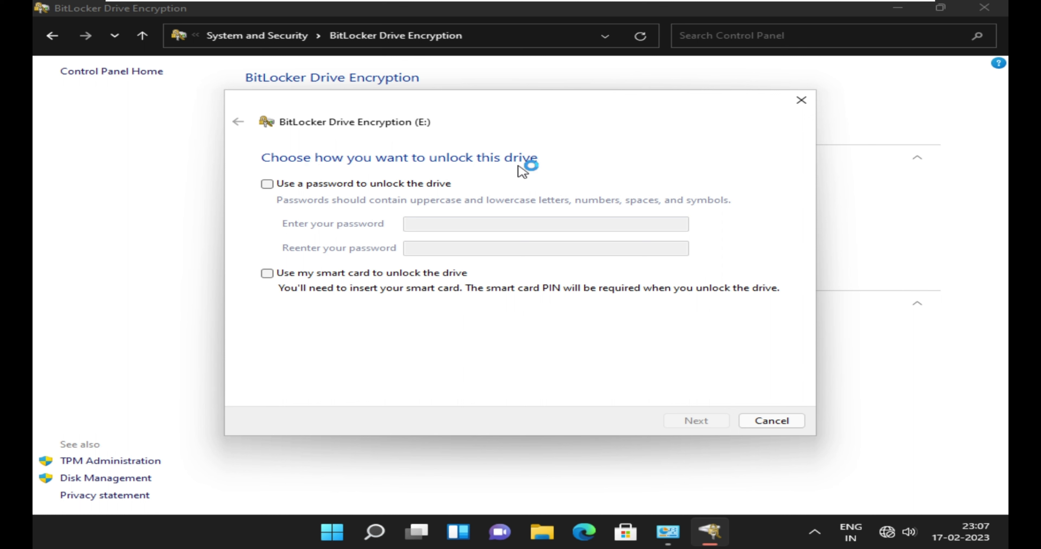
{"action": "left_click", "coordinate": [303, 185]}
Try to submit an unlock password for drive E:, entering it in both password fields.
{"action": "left_click", "coordinate": [439, 225]}
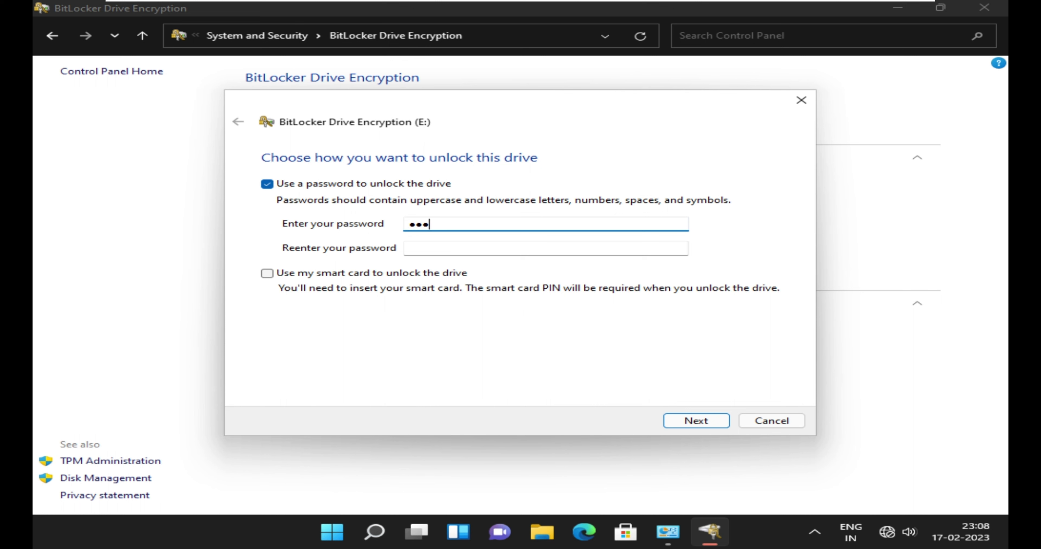
{"action": "left_click", "coordinate": [445, 248]}
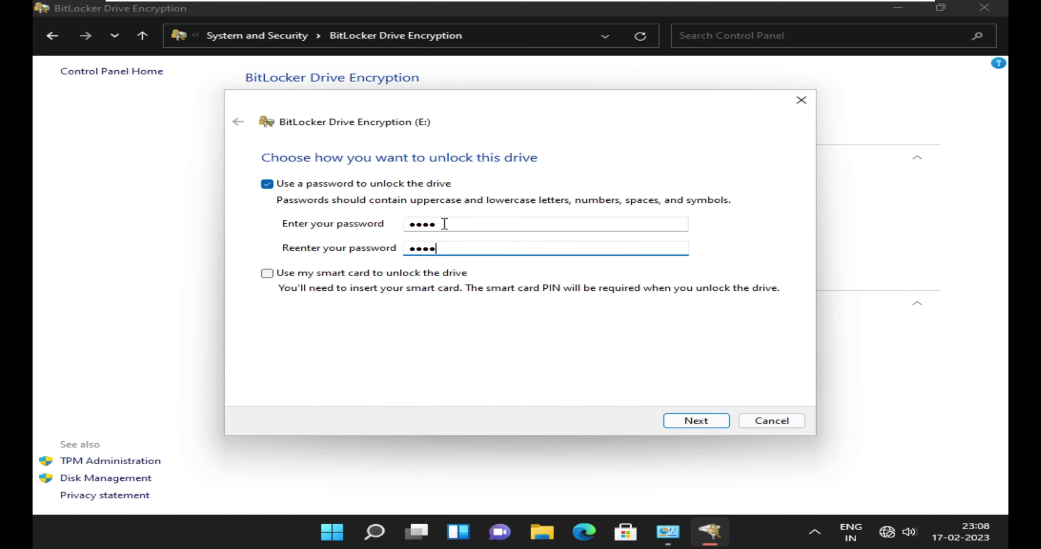
{"action": "left_click", "coordinate": [690, 420]}
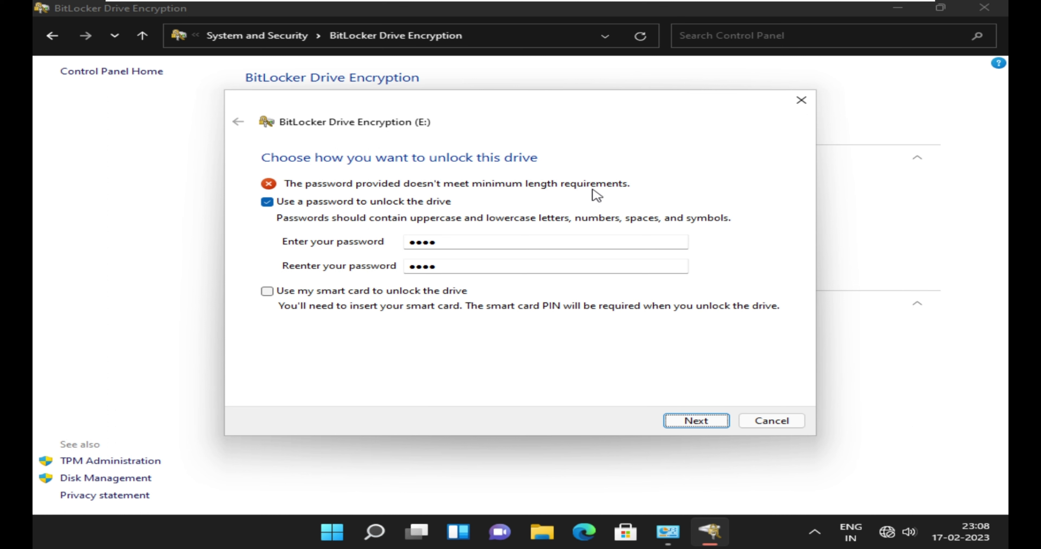
Replace the unlock password with a longer one in both password fields and continue to the recovery key backup.
{"action": "double_click", "coordinate": [461, 243]}
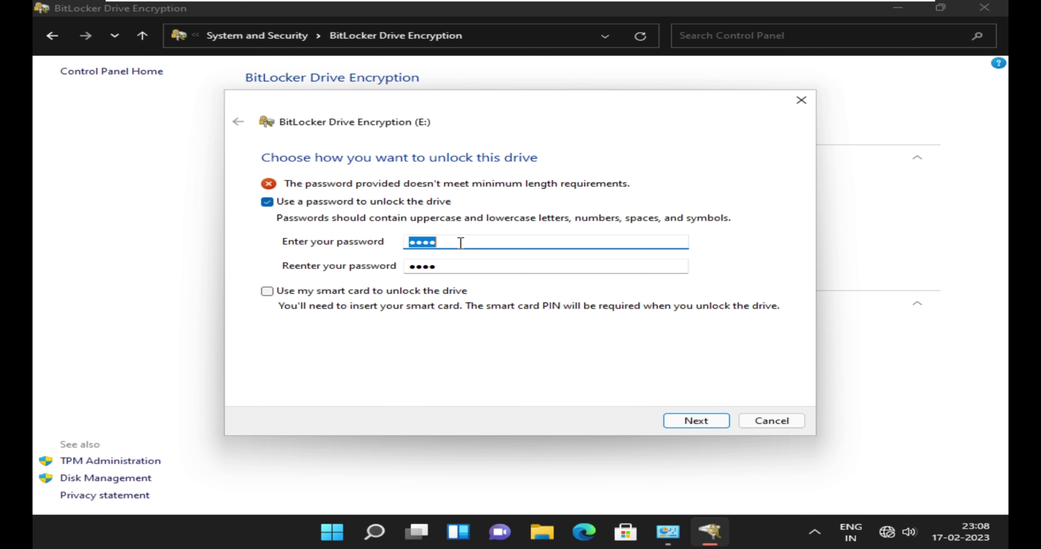
{"action": "type", "text": "a"}
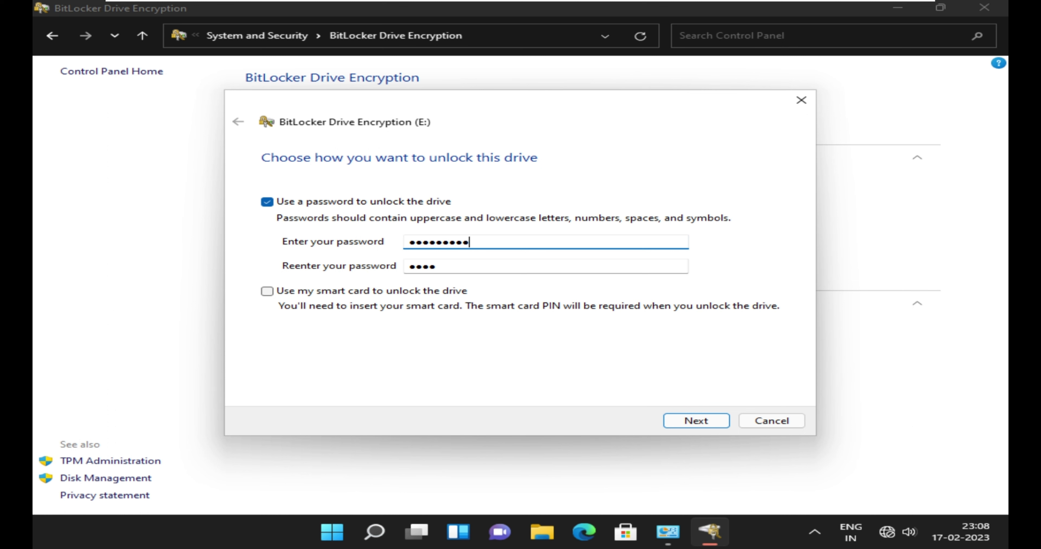
{"action": "key", "text": "Tab"}
{"action": "type", "text": "a"}
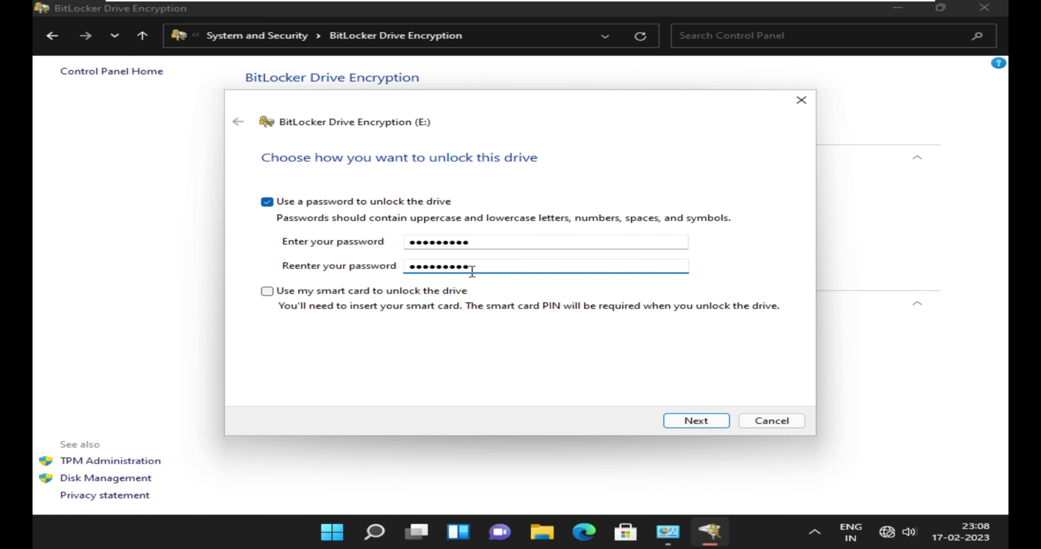
{"action": "left_click", "coordinate": [686, 417]}
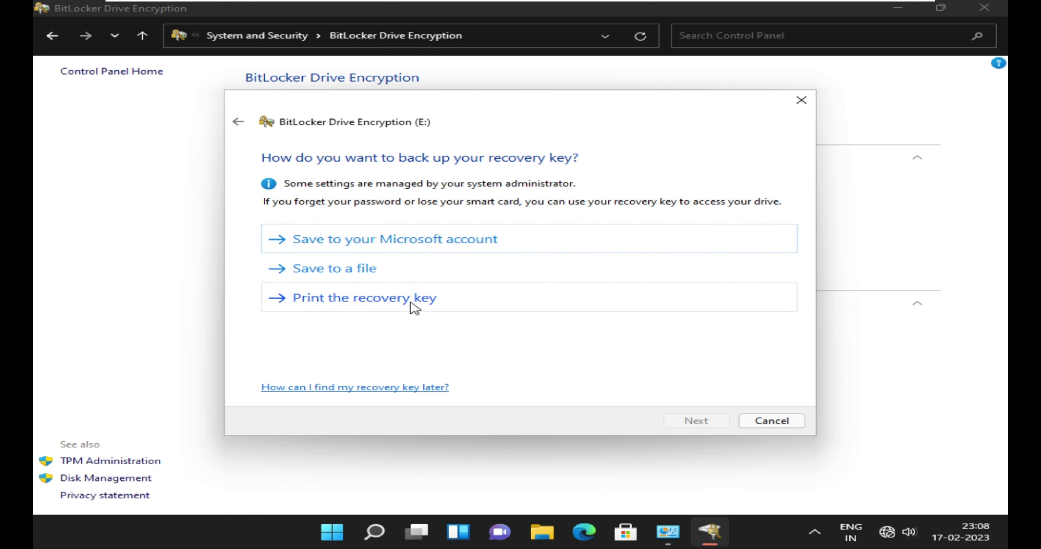
Save the BitLocker recovery key as a text file on the Desktop and continue to the drive encryption options.
{"action": "left_click", "coordinate": [348, 273]}
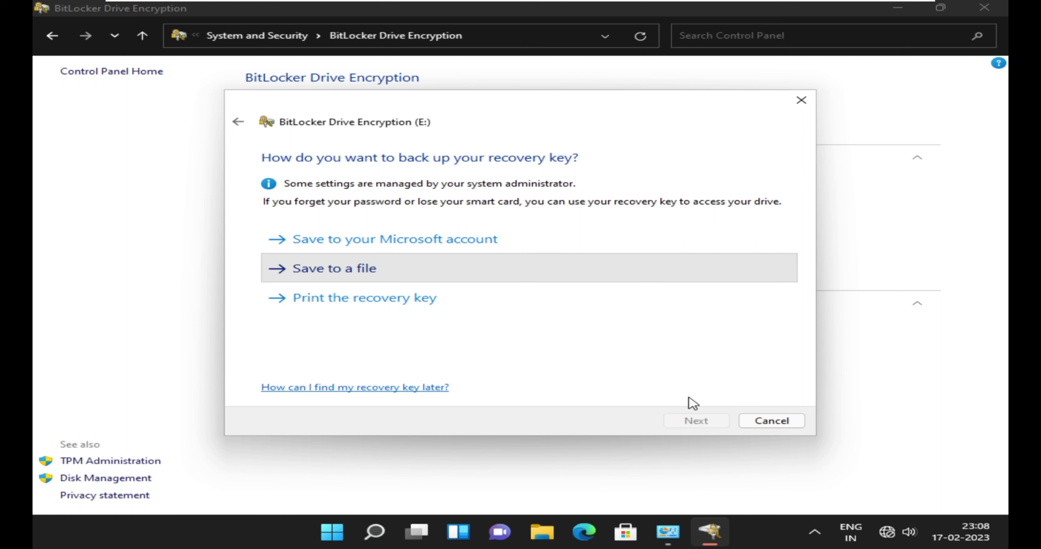
{"action": "left_click", "coordinate": [502, 268]}
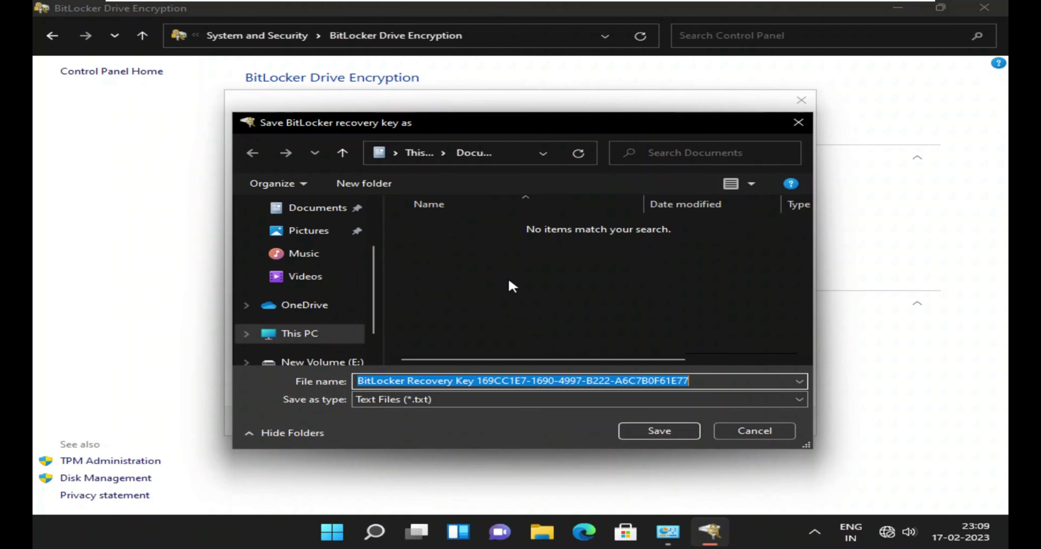
{"action": "left_click", "coordinate": [328, 338]}
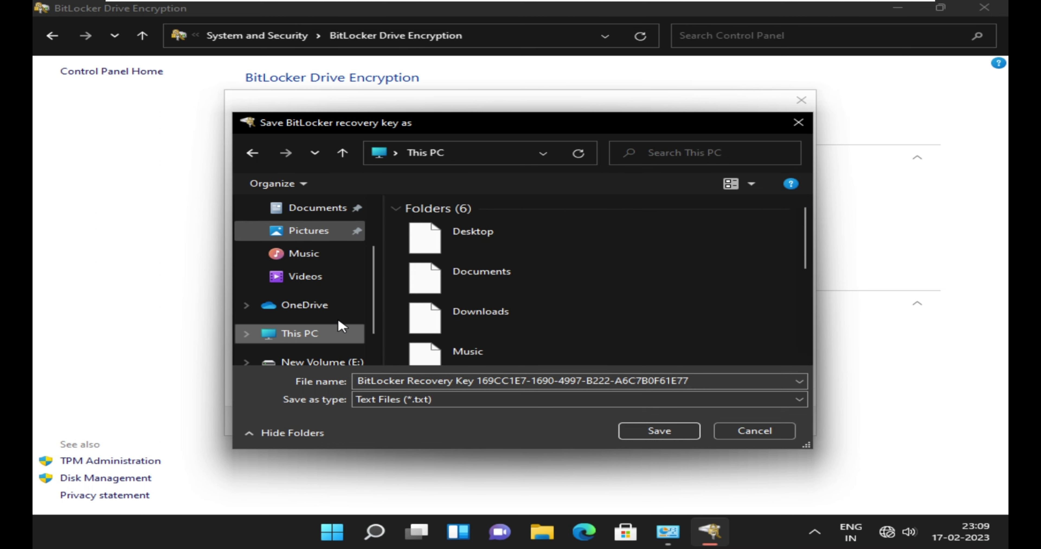
{"action": "scroll", "coordinate": [332, 340], "scroll_direction": "down", "scroll_amount": 2}
{"action": "double_click", "coordinate": [461, 238]}
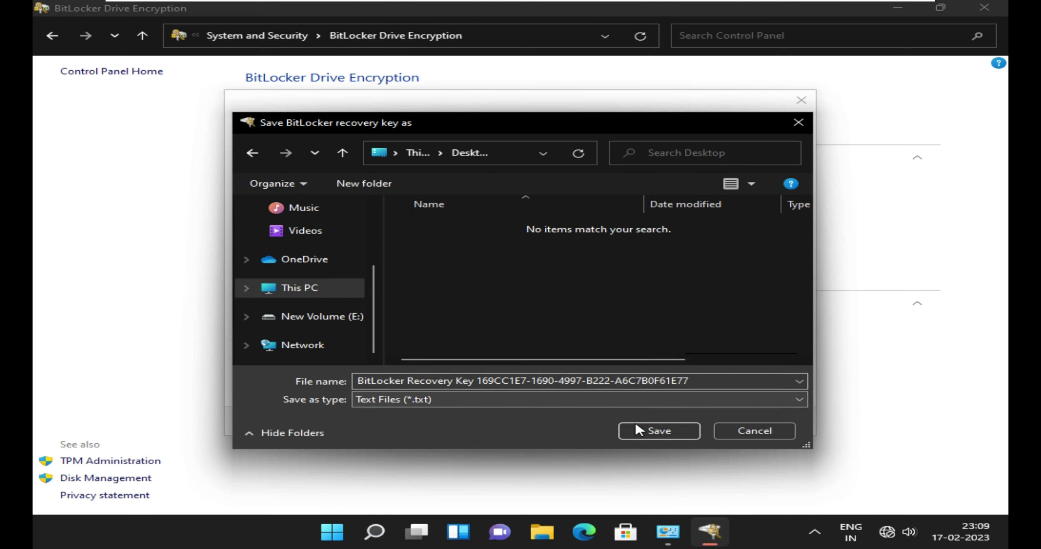
{"action": "left_click", "coordinate": [659, 431]}
{"action": "left_click", "coordinate": [696, 423]}
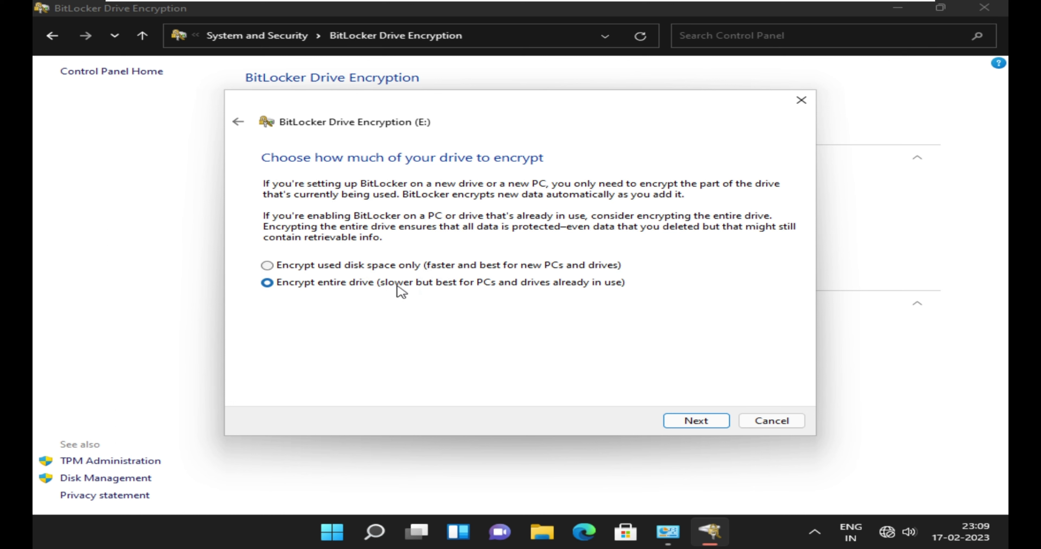
Choose to encrypt the entire drive E: in Compatible mode and start the encryption.
{"action": "left_click", "coordinate": [681, 422]}
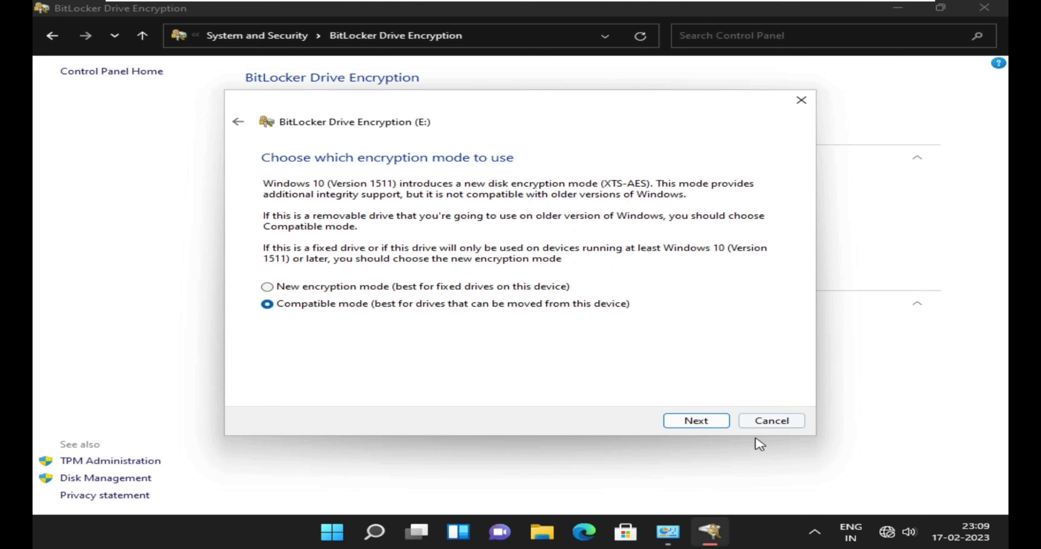
{"action": "left_click", "coordinate": [706, 423]}
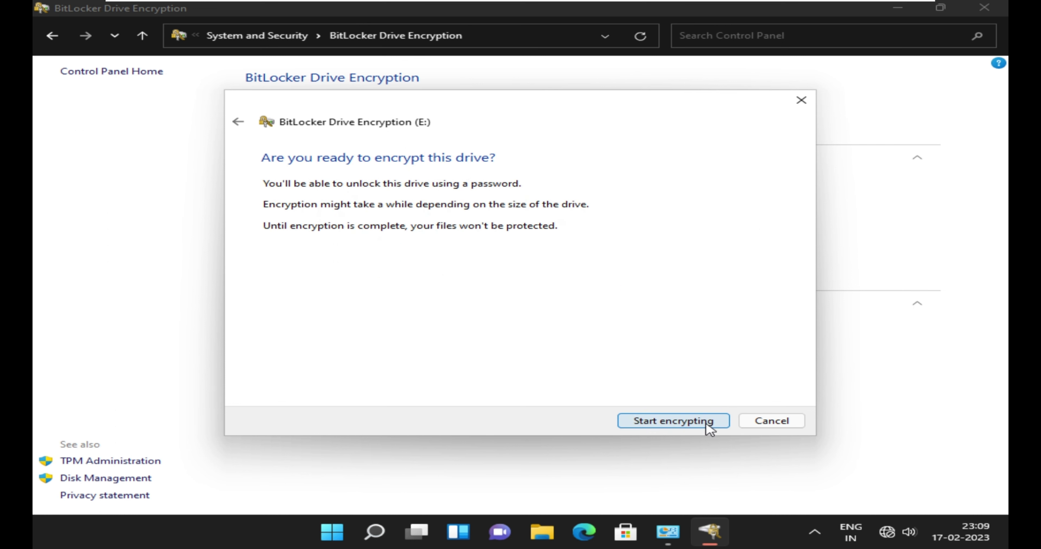
{"action": "left_click", "coordinate": [673, 422]}
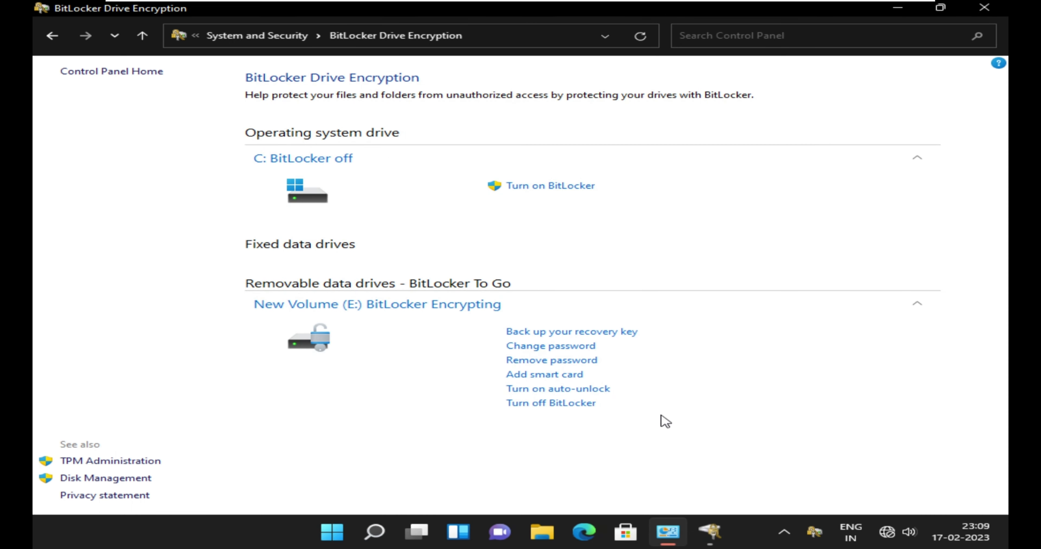
Dismiss the encryption status window for E: once encryption finishes and close BitLocker Drive Encryption.
{"action": "left_click", "coordinate": [715, 526]}
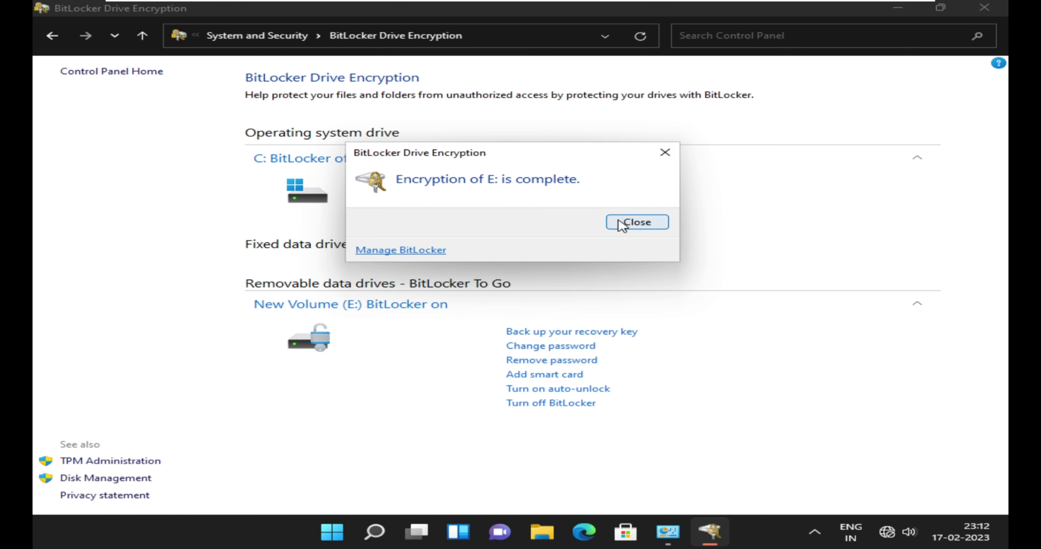
{"action": "left_click", "coordinate": [647, 223]}
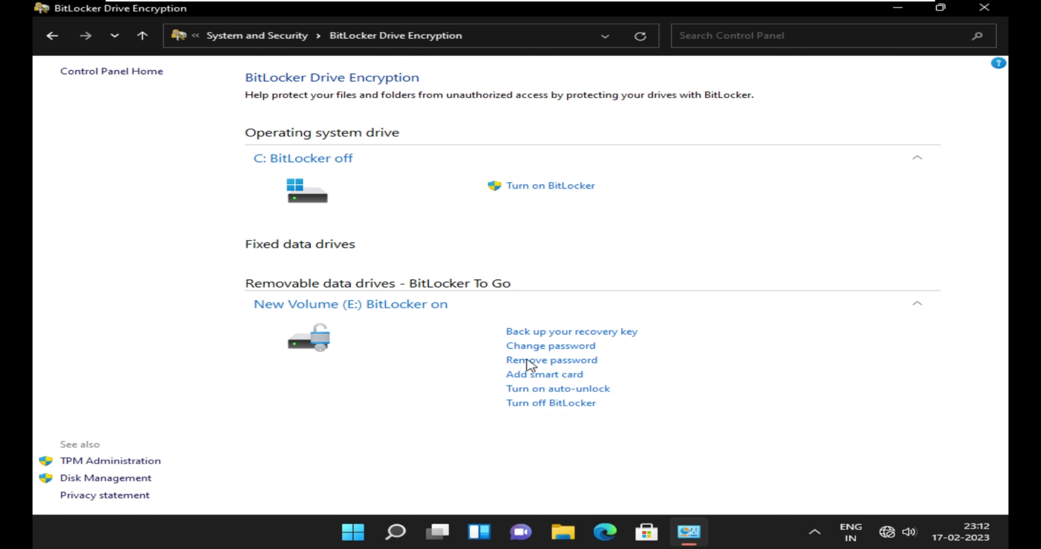
{"action": "left_click", "coordinate": [986, 12]}
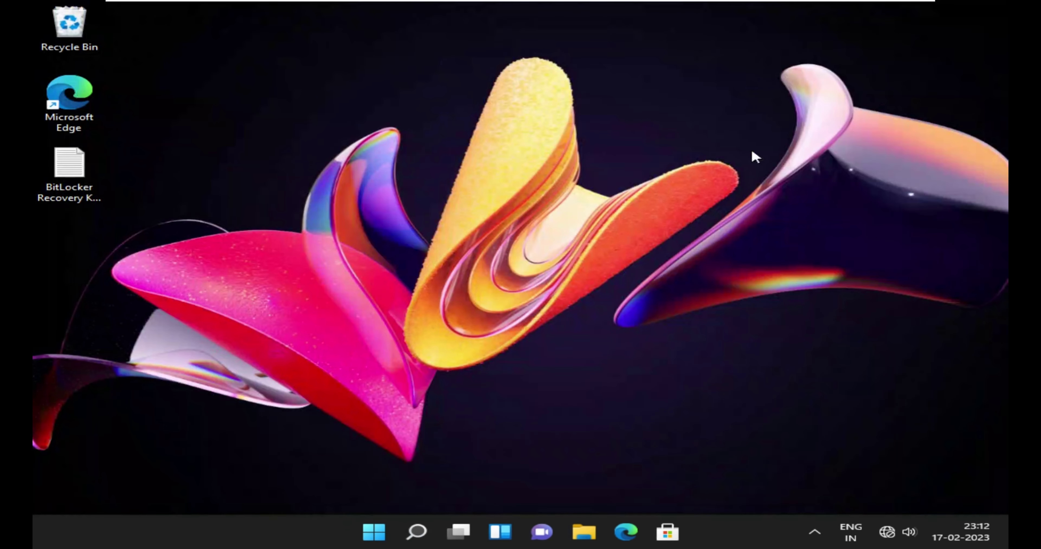
Refresh the desktop and locate the saved BitLocker recovery key file.
{"action": "right_click", "coordinate": [504, 174]}
{"action": "mouse_move", "coordinate": [521, 189]}
{"action": "left_click", "coordinate": [556, 236]}
{"action": "left_click_drag", "start_coordinate": [117, 147], "coordinate": [47, 190]}
{"action": "left_click_drag", "start_coordinate": [146, 197], "coordinate": [83, 139]}
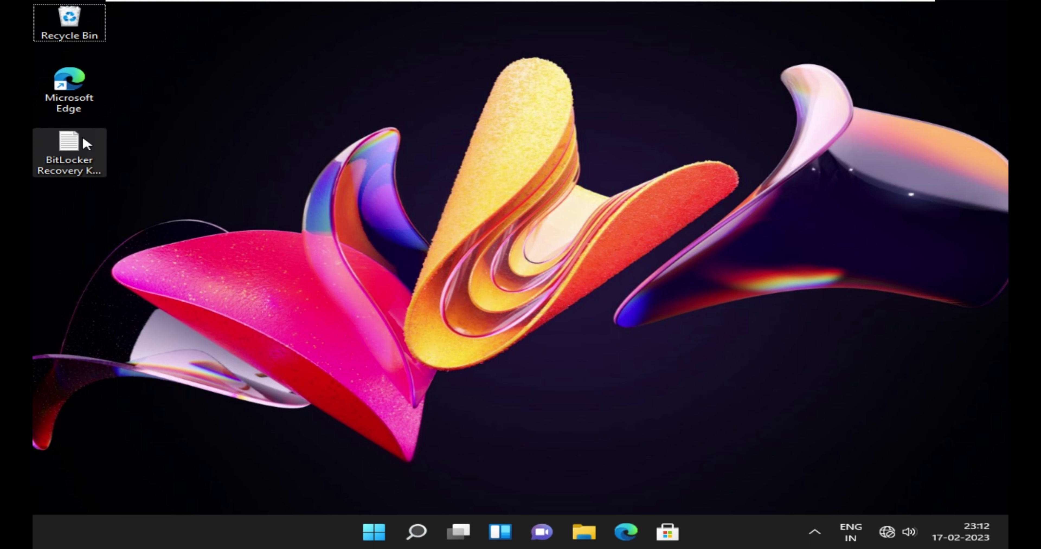
{"action": "mouse_move", "coordinate": [89, 143]}
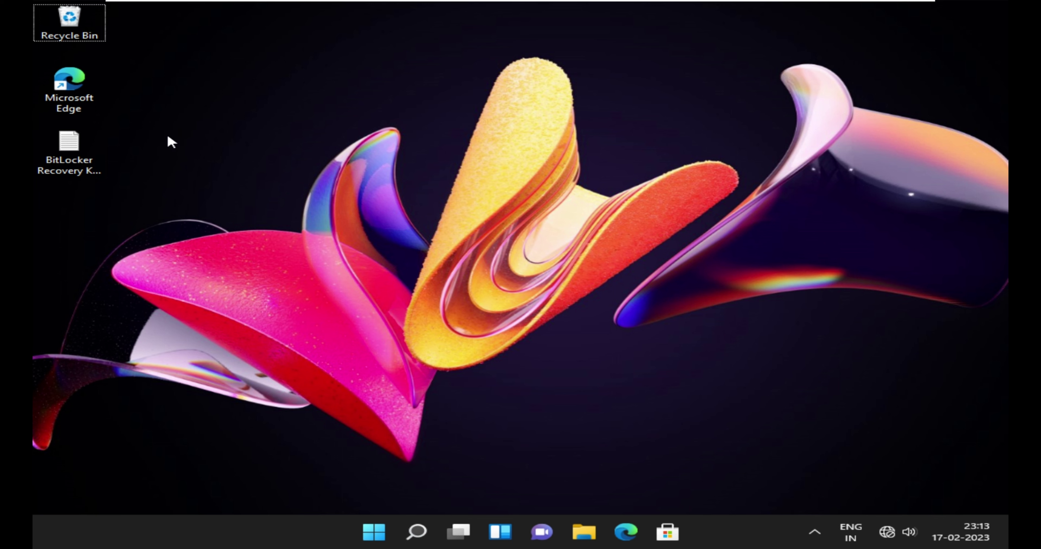
{"action": "left_click_drag", "start_coordinate": [167, 134], "coordinate": [51, 190]}
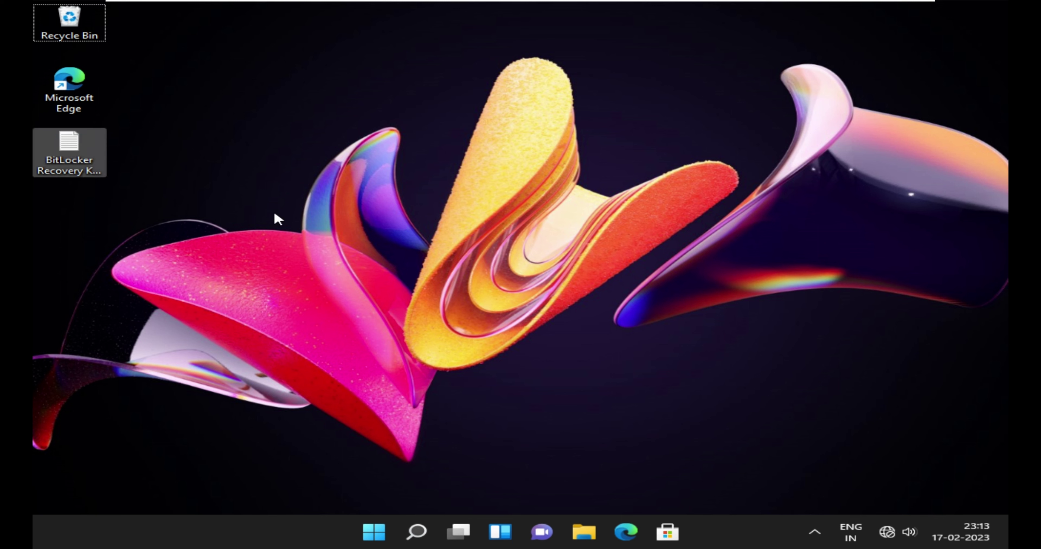
{"action": "left_click", "coordinate": [319, 241]}
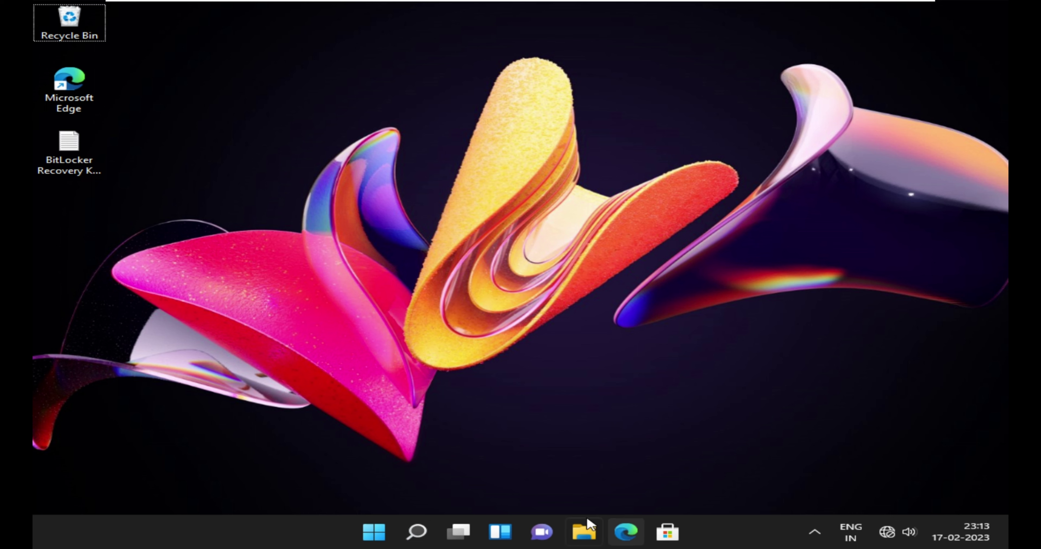
Check in File Explorer whether the encrypted New Volume (E:) opens from This PC, and close the window.
{"action": "left_click", "coordinate": [584, 532]}
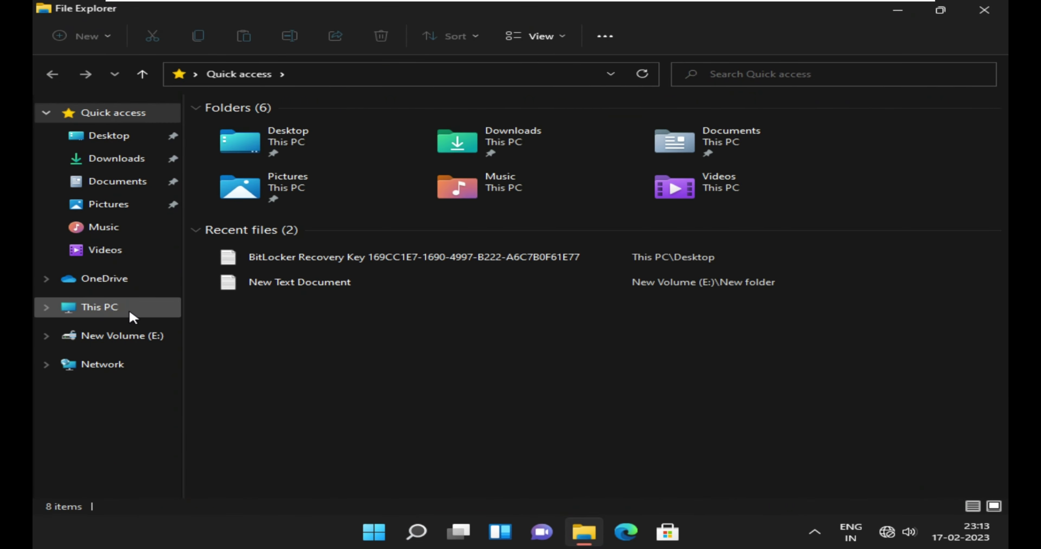
{"action": "left_click", "coordinate": [129, 311]}
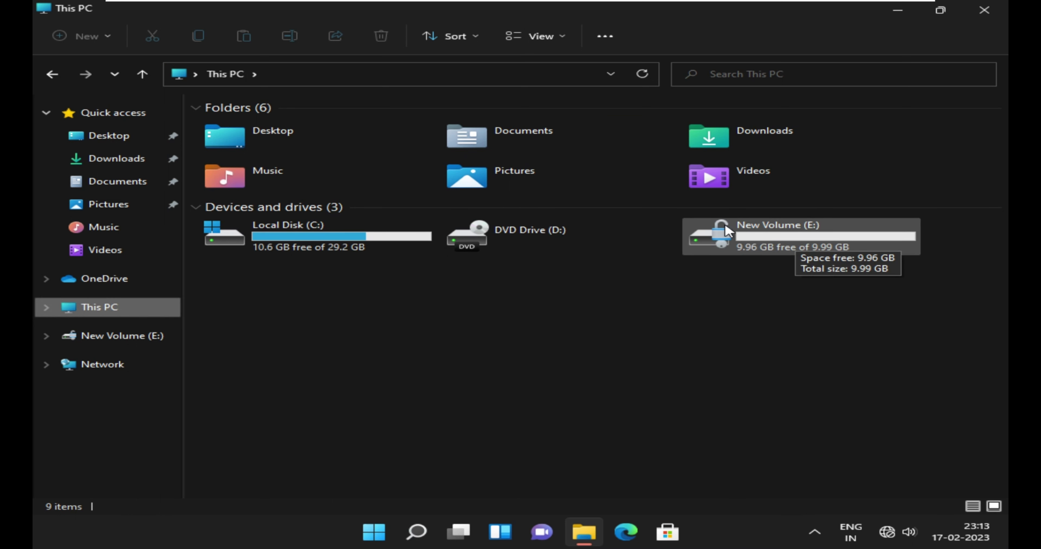
{"action": "left_click", "coordinate": [754, 243]}
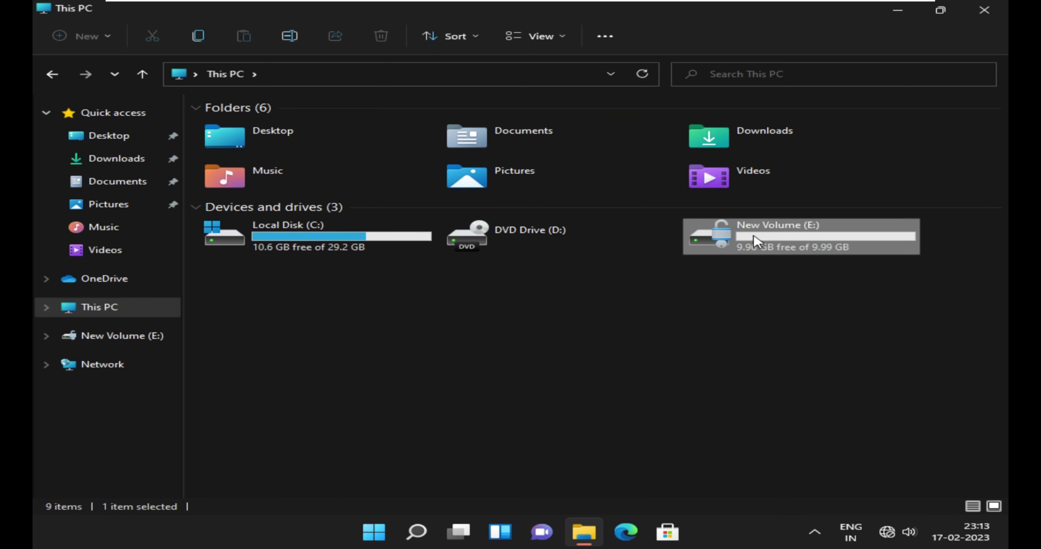
{"action": "double_click", "coordinate": [755, 241]}
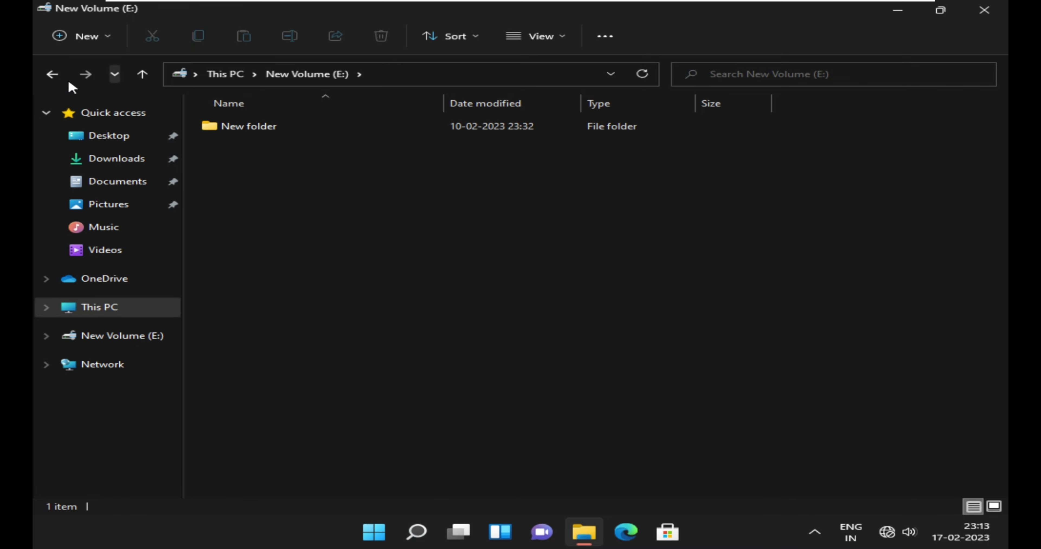
{"action": "left_click", "coordinate": [52, 74]}
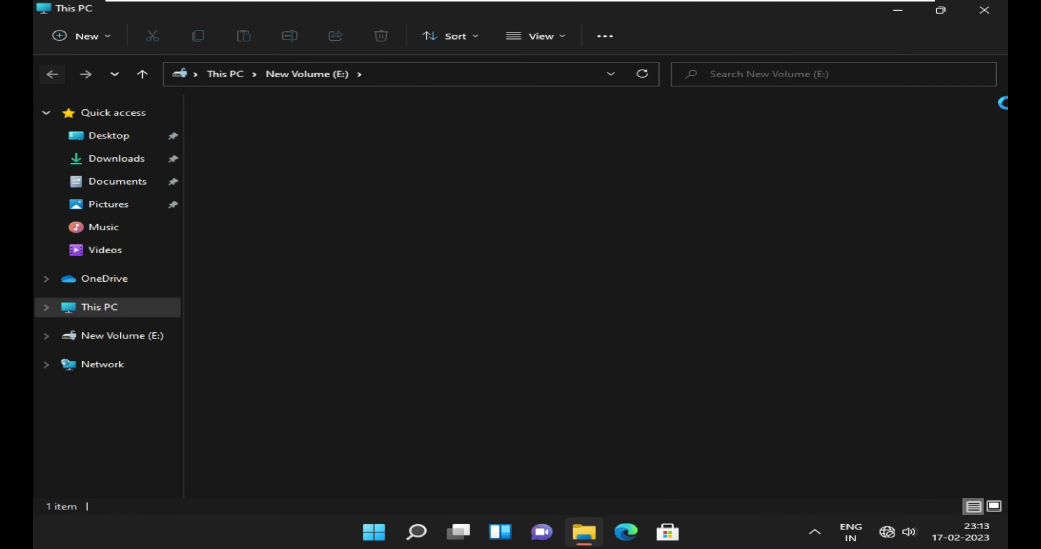
{"action": "left_click", "coordinate": [986, 13]}
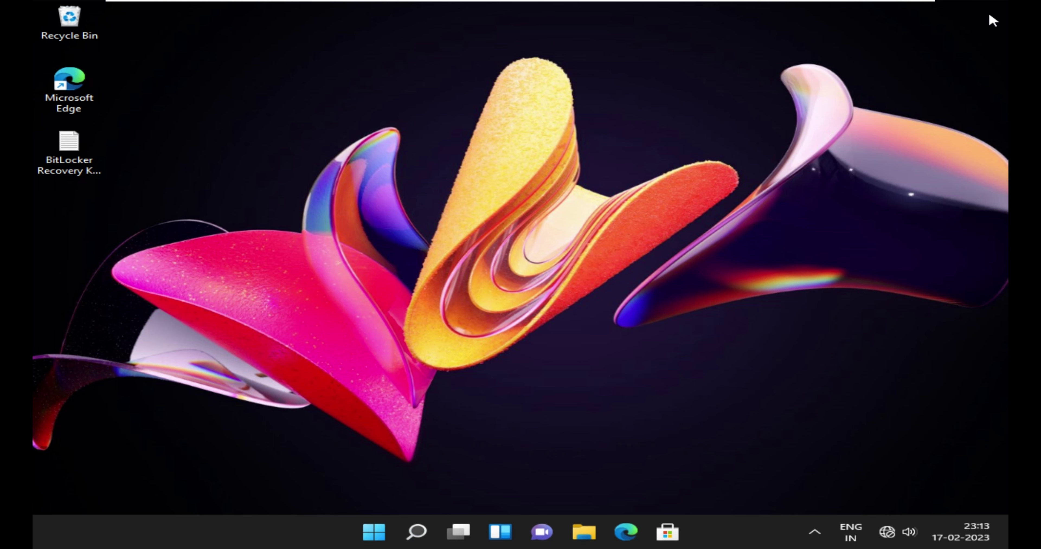
Restart the computer.
{"action": "left_click", "coordinate": [374, 533]}
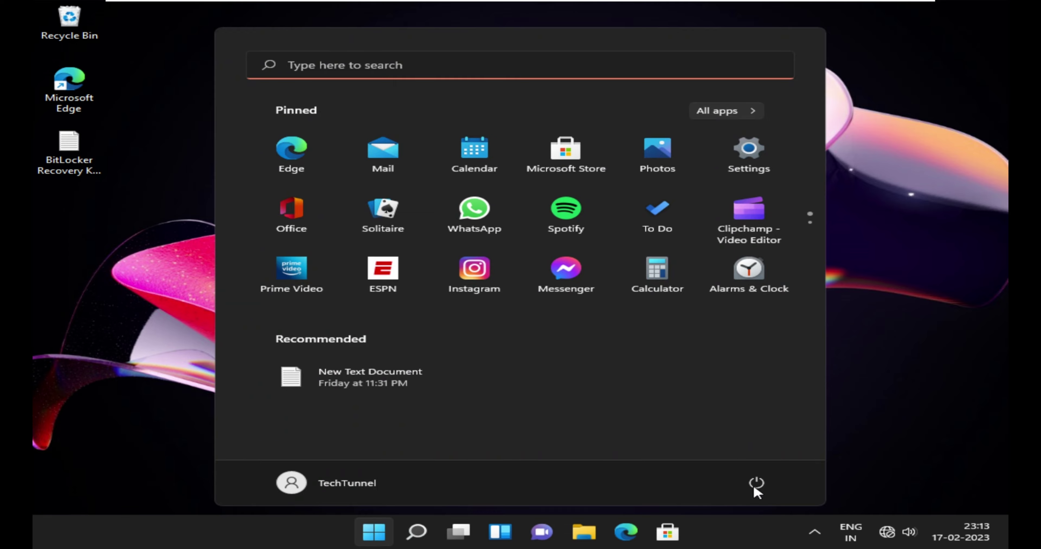
{"action": "left_click", "coordinate": [756, 484]}
{"action": "left_click", "coordinate": [771, 436]}
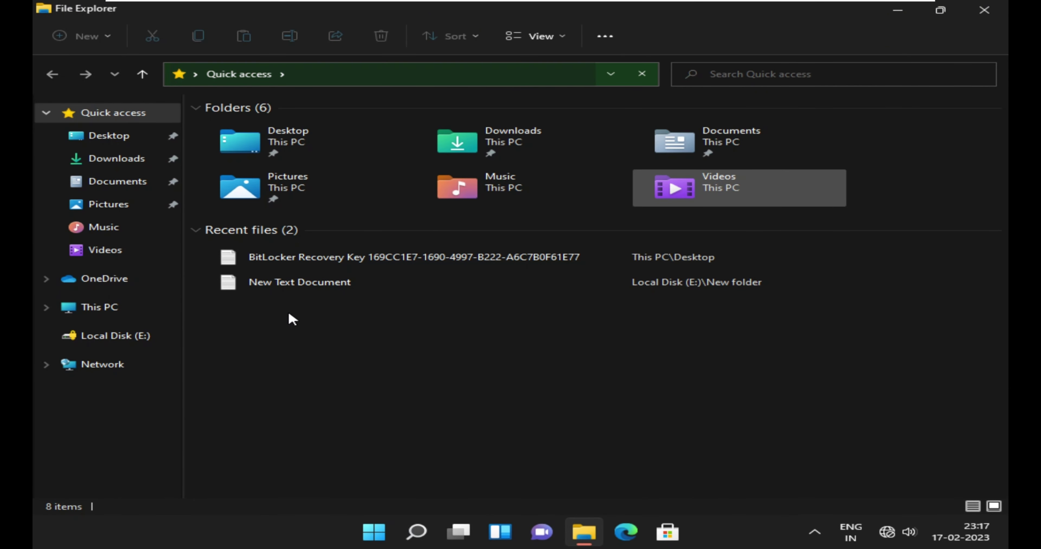
Open the locked Local Disk (E:) from This PC and choose to unlock it with the recovery key.
{"action": "left_click", "coordinate": [117, 313]}
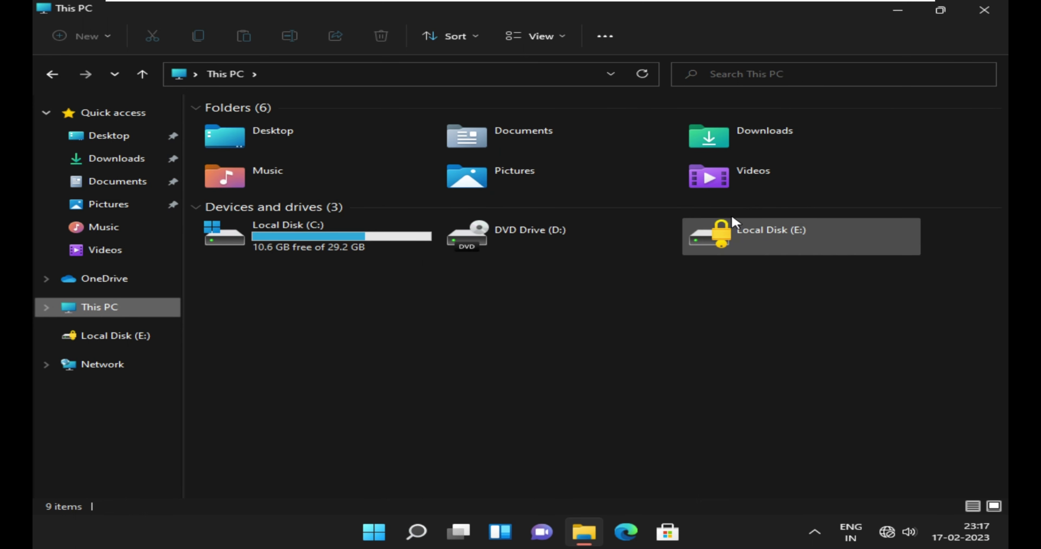
{"action": "double_click", "coordinate": [772, 236]}
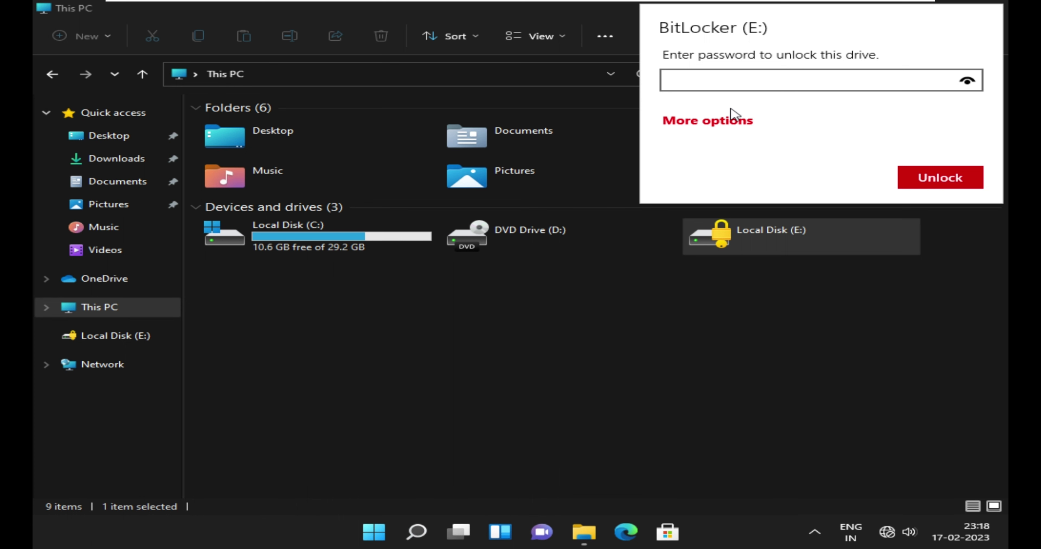
{"action": "left_click", "coordinate": [736, 121]}
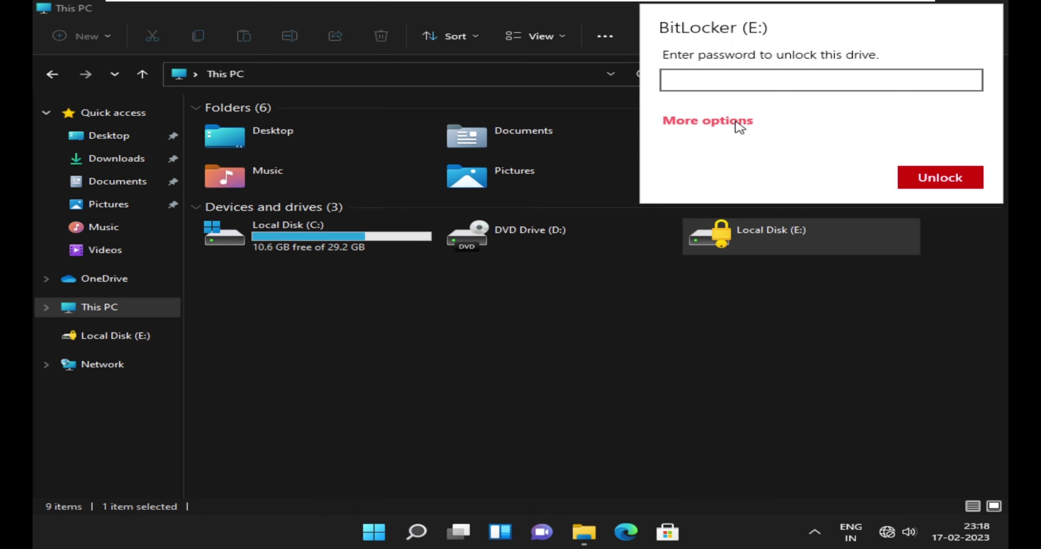
{"action": "left_click", "coordinate": [706, 126]}
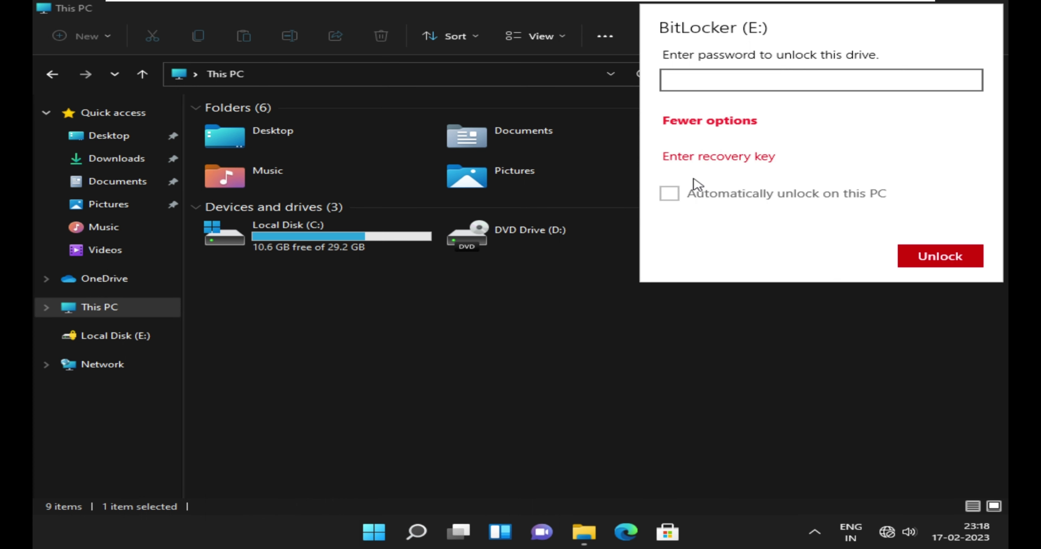
{"action": "left_click", "coordinate": [705, 161]}
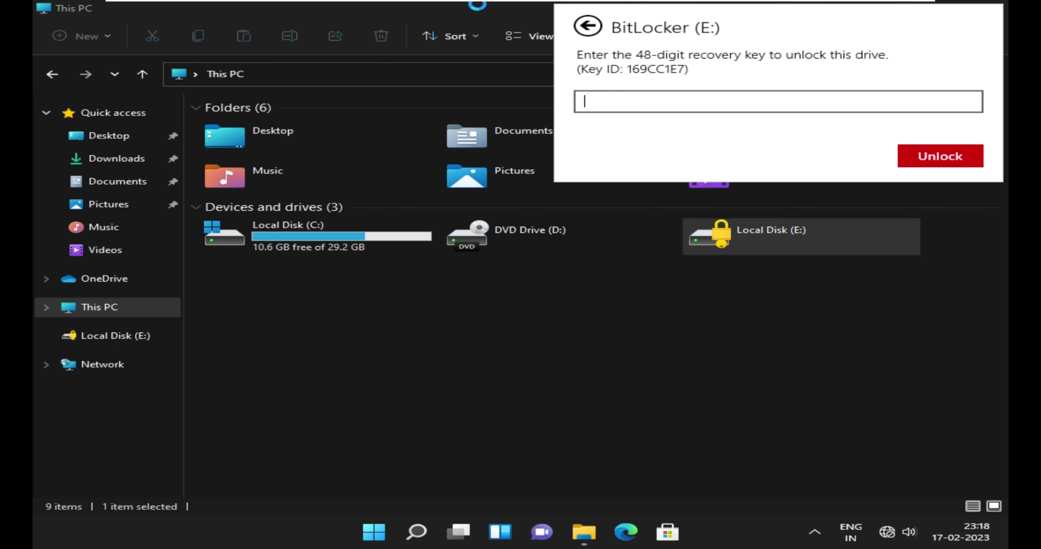
Copy the recovery key from the BitLocker recovery key text file on the desktop and close the file.
{"action": "double_click", "coordinate": [481, 10]}
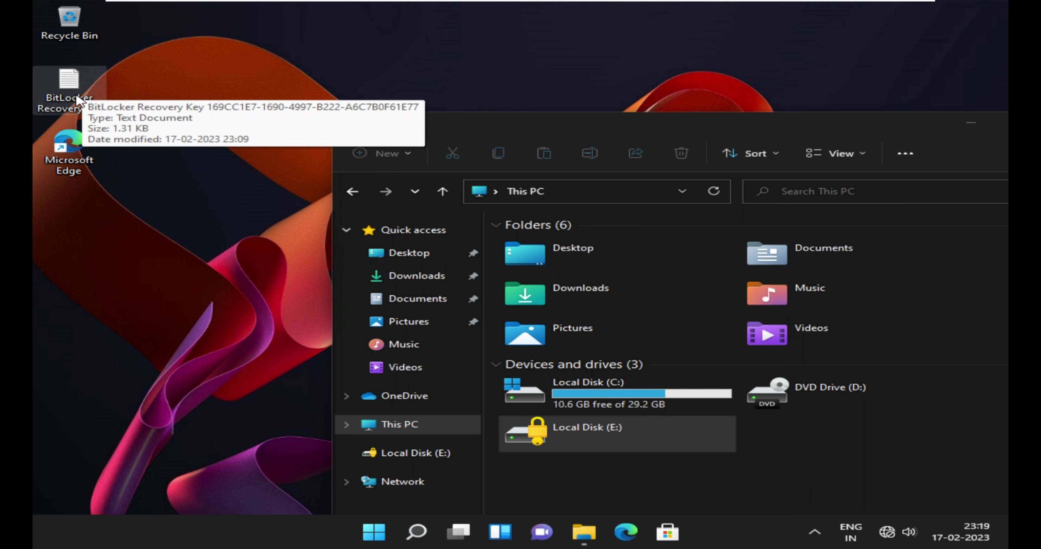
{"action": "double_click", "coordinate": [79, 101]}
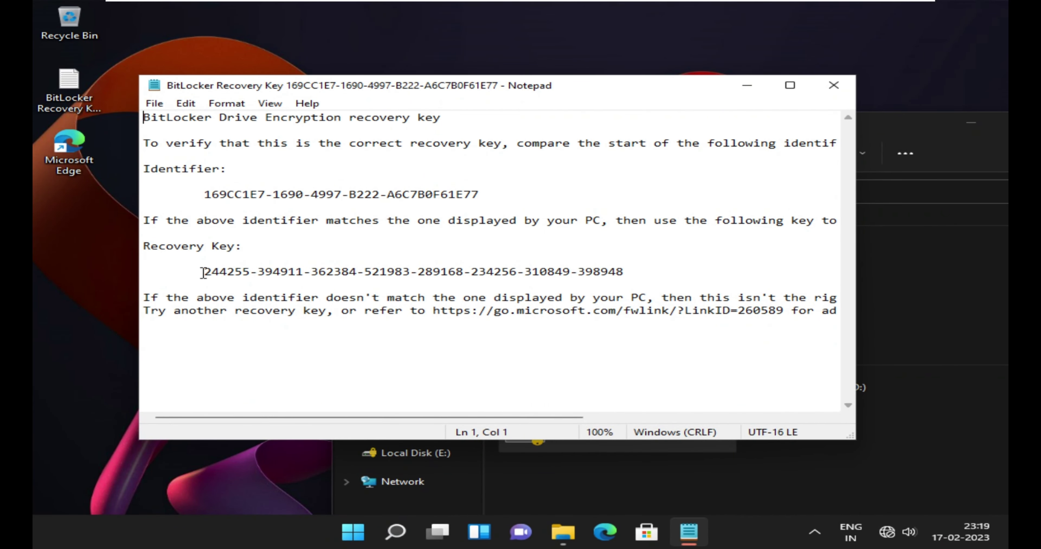
{"action": "left_click_drag", "start_coordinate": [207, 275], "coordinate": [632, 269]}
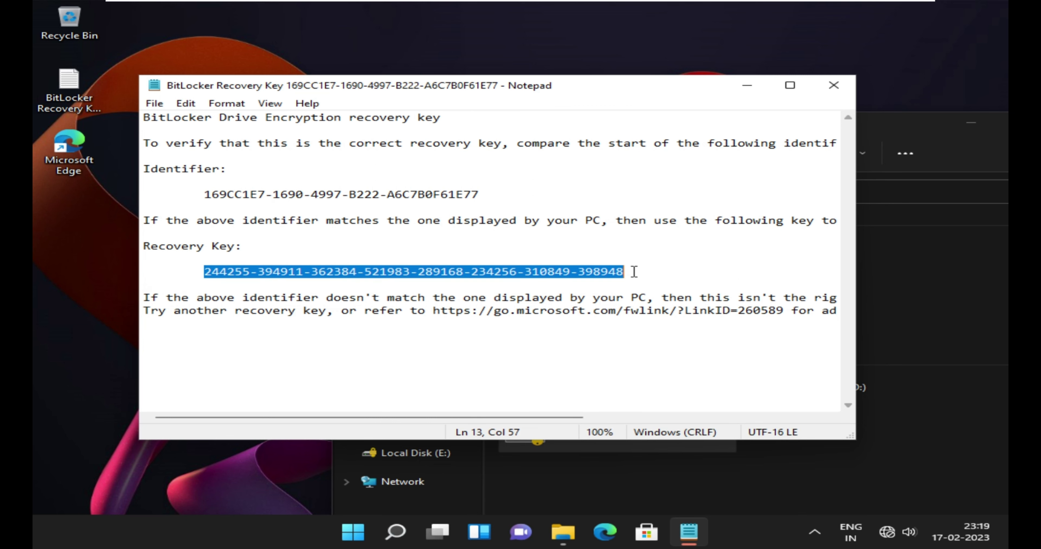
{"action": "right_click", "coordinate": [605, 274]}
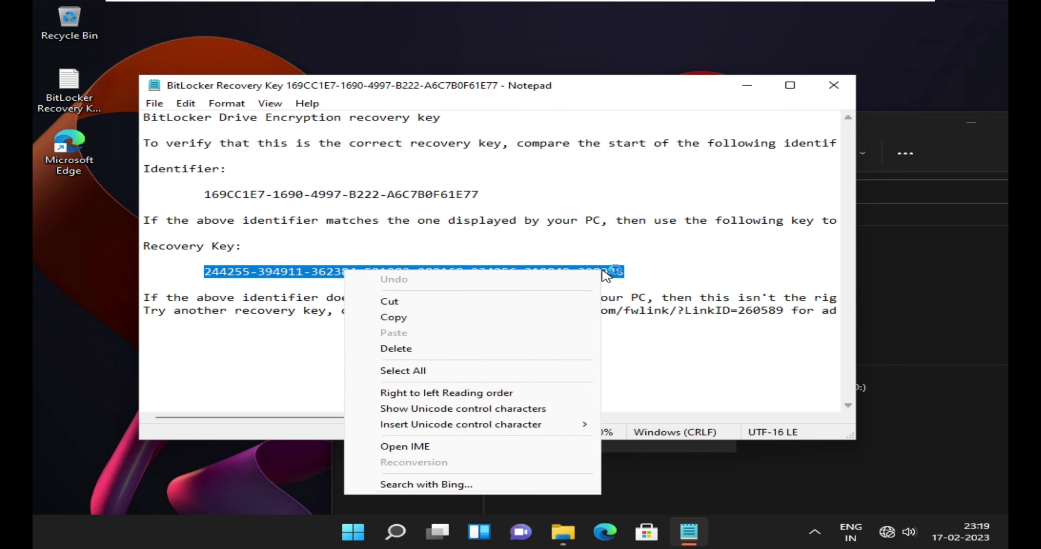
{"action": "left_click", "coordinate": [511, 318]}
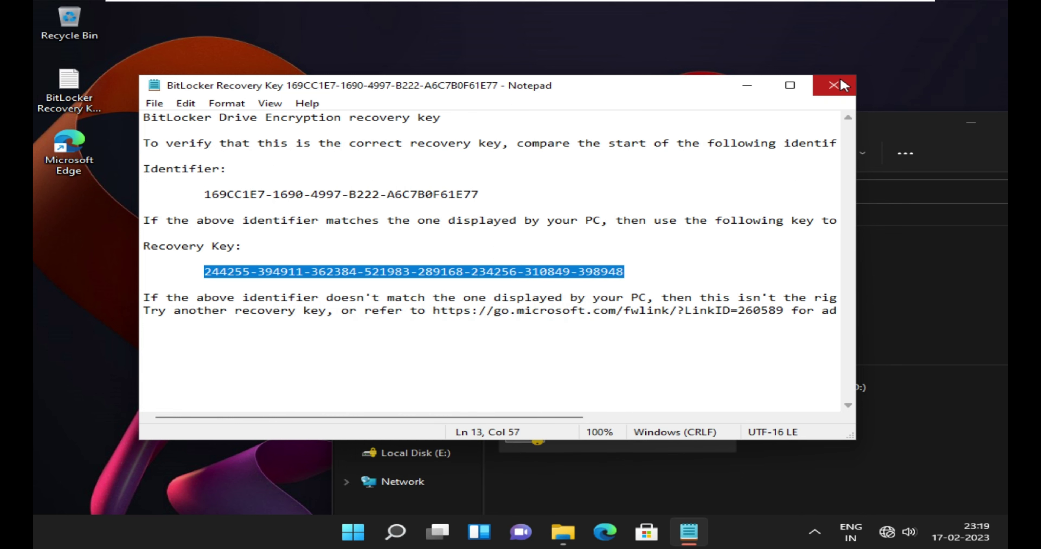
{"action": "left_click", "coordinate": [834, 86]}
Unlock Local Disk (E:) from This PC by choosing the recovery key option and pasting the copied 48-digit BitLocker recovery key.
{"action": "double_click", "coordinate": [802, 133]}
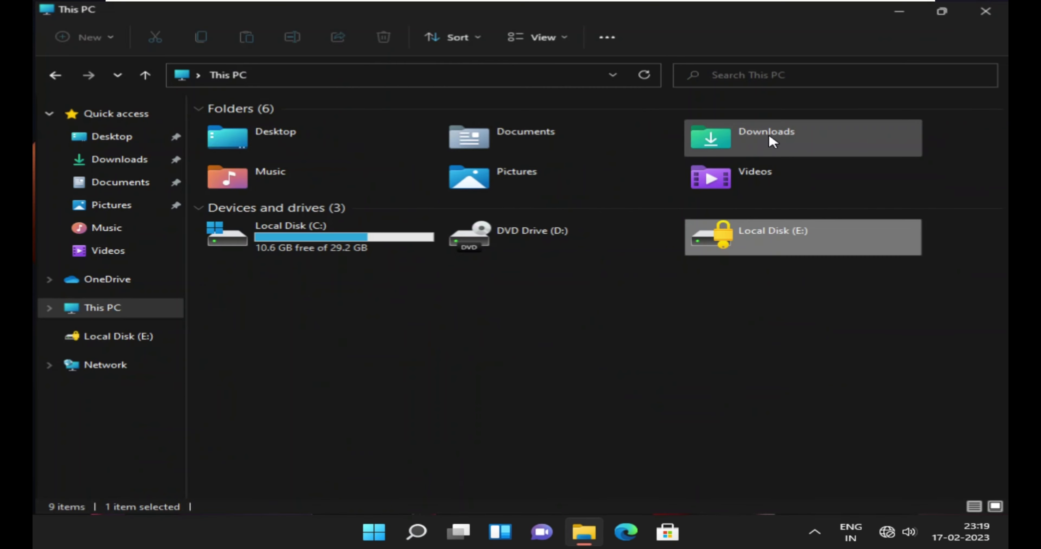
{"action": "double_click", "coordinate": [737, 235]}
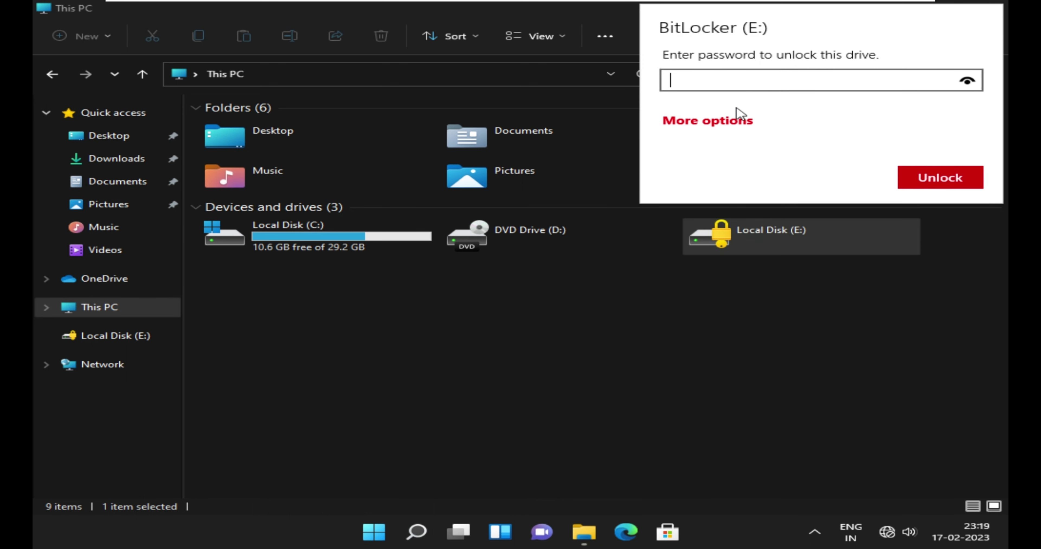
{"action": "left_click", "coordinate": [716, 122]}
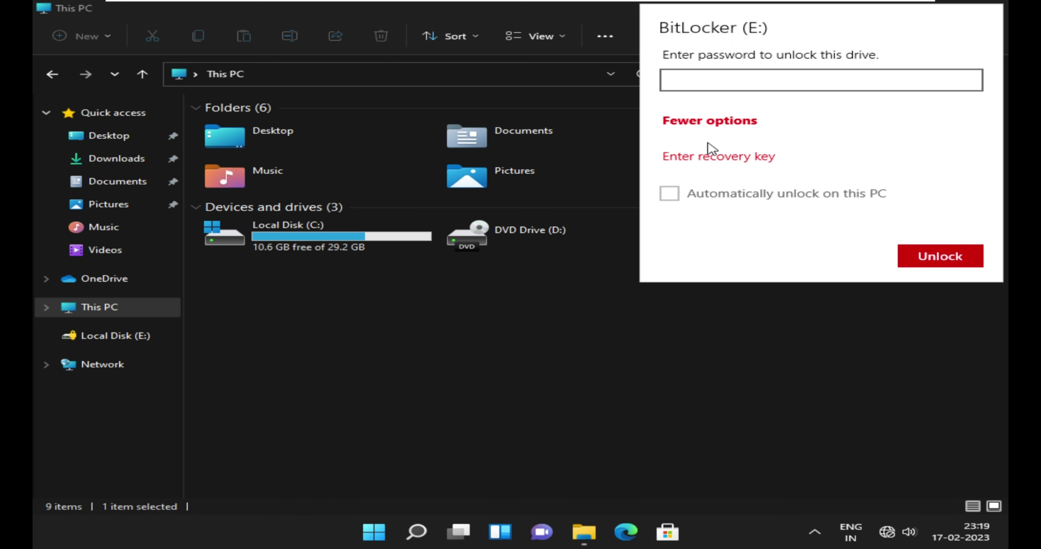
{"action": "left_click", "coordinate": [709, 158]}
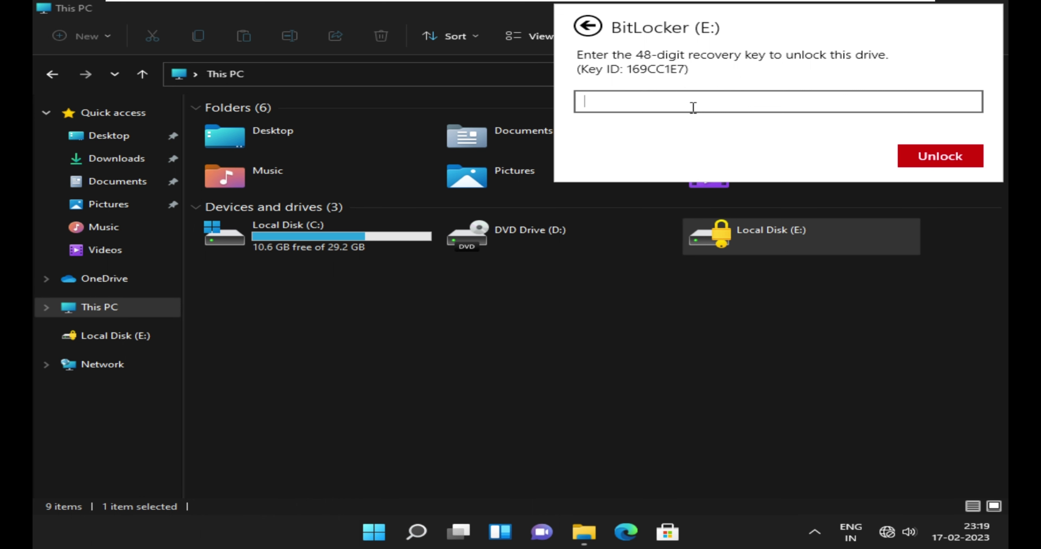
{"action": "key", "text": "ctrl+v"}
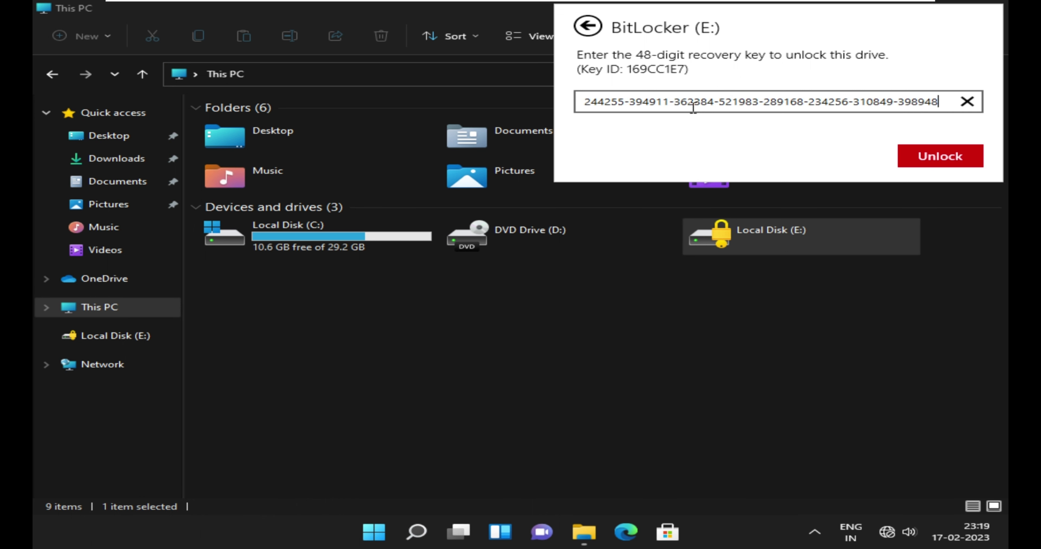
{"action": "left_click", "coordinate": [934, 159]}
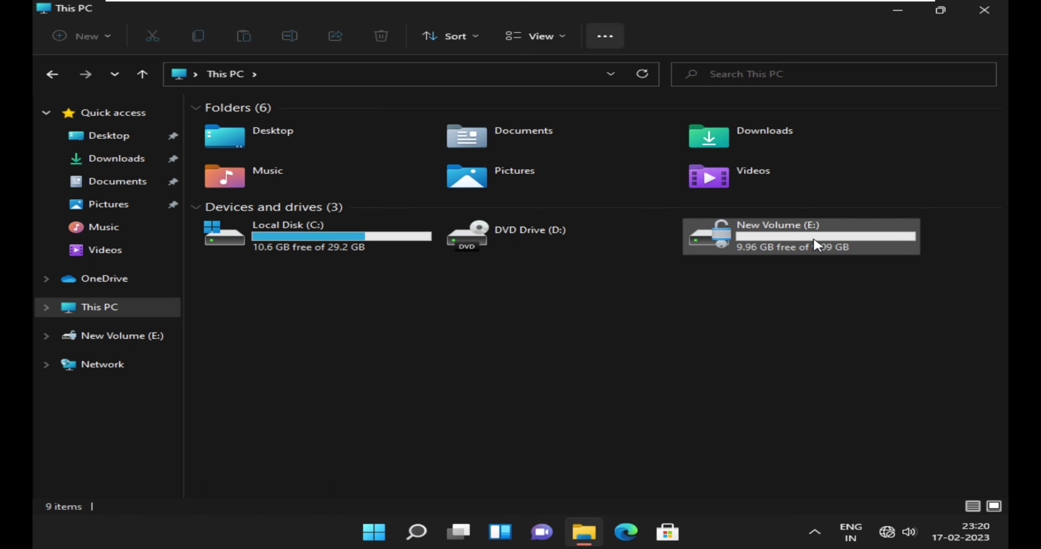
Open the unlocked New Volume (E:) to check its contents, and close the File Explorer window.
{"action": "double_click", "coordinate": [774, 247]}
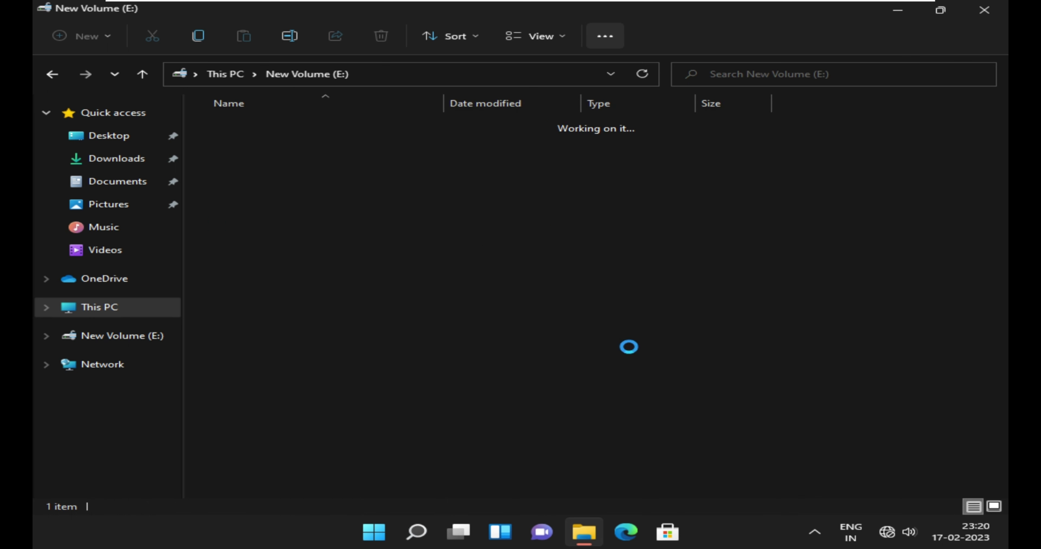
{"action": "left_click_drag", "start_coordinate": [629, 346], "coordinate": [329, 156]}
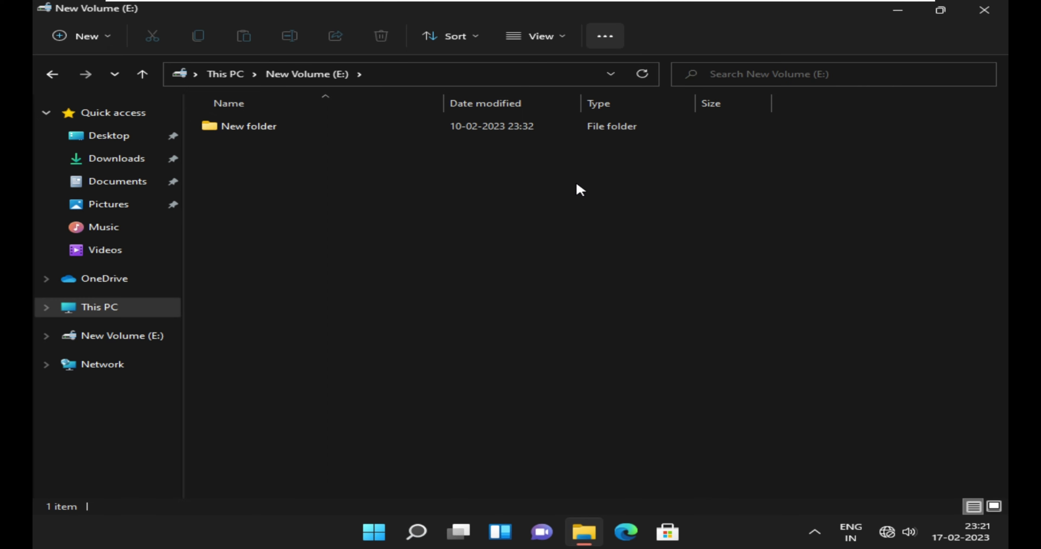
{"action": "left_click", "coordinate": [985, 11]}
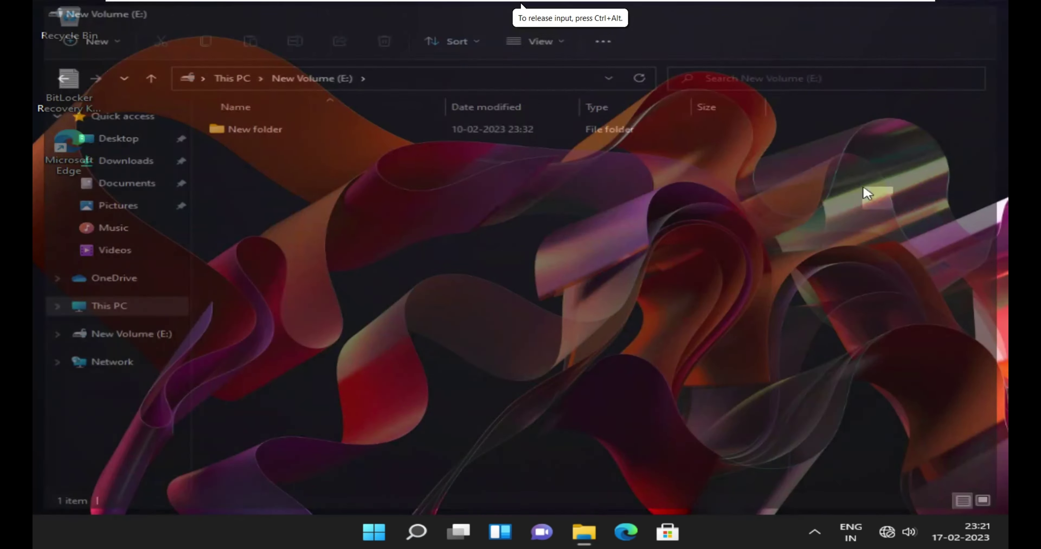